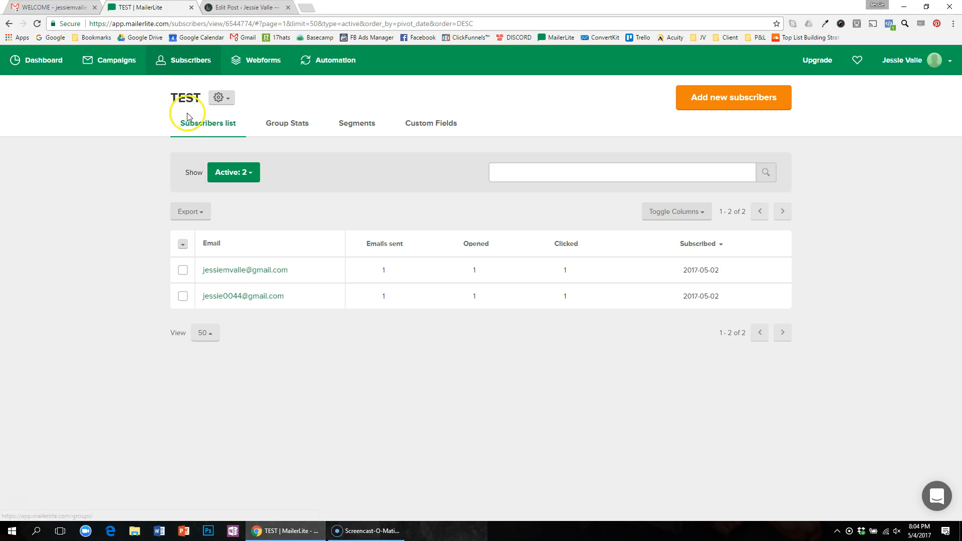
Step: Add a custom field titled TEST OFFER of type Text to the TEST subscriber group
click(431, 125)
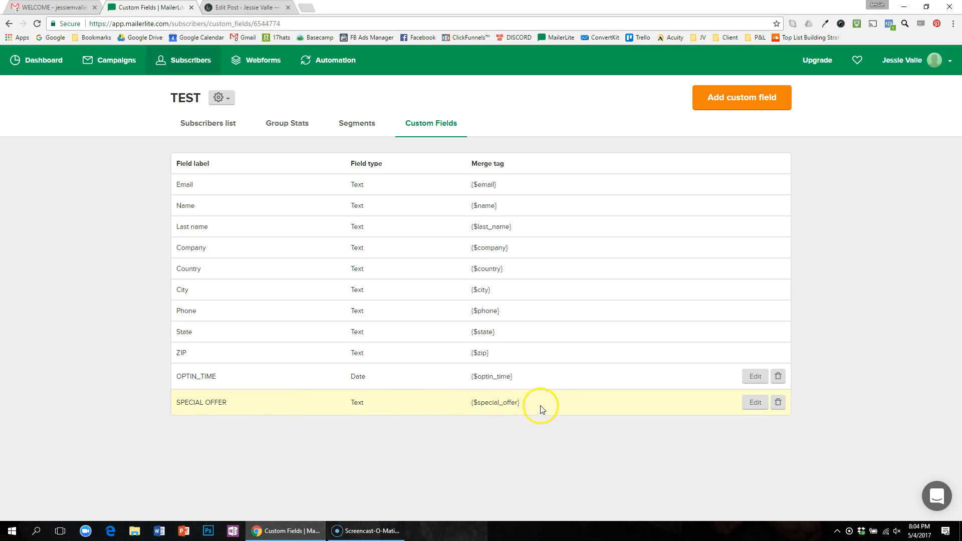
click(738, 100)
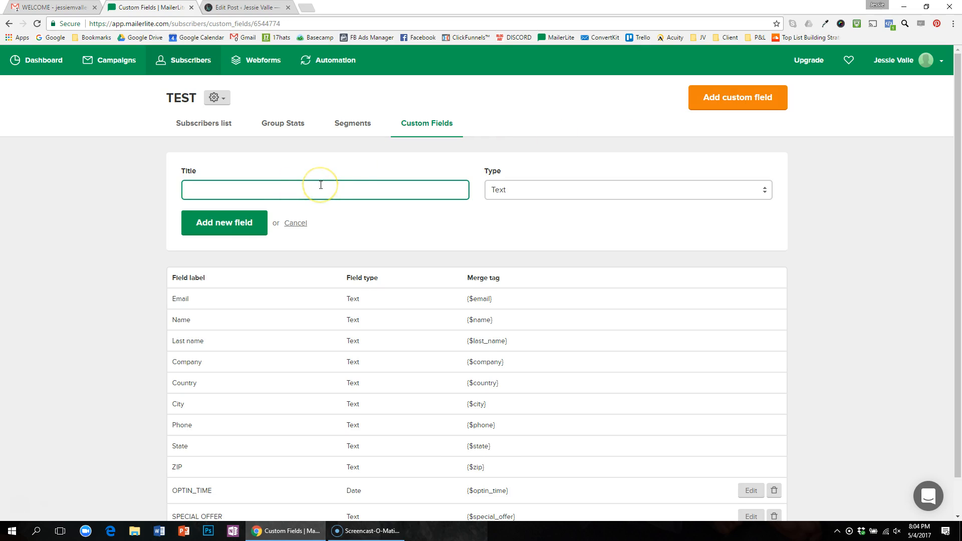
text(TEST OFFER)
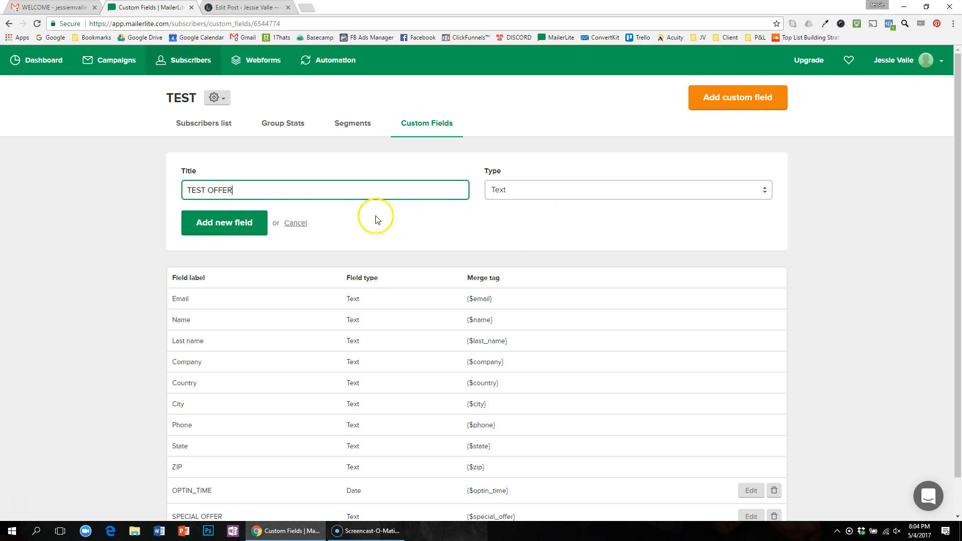
click(223, 221)
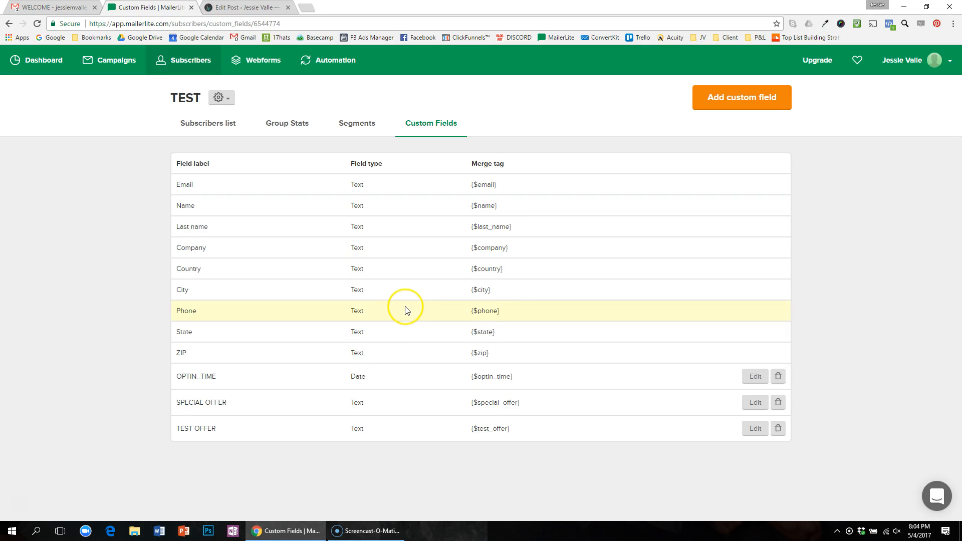
Step: Create an automation workflow named TEST OFFER, triggered when a subscriber joins the TEST group, and save it
click(358, 61)
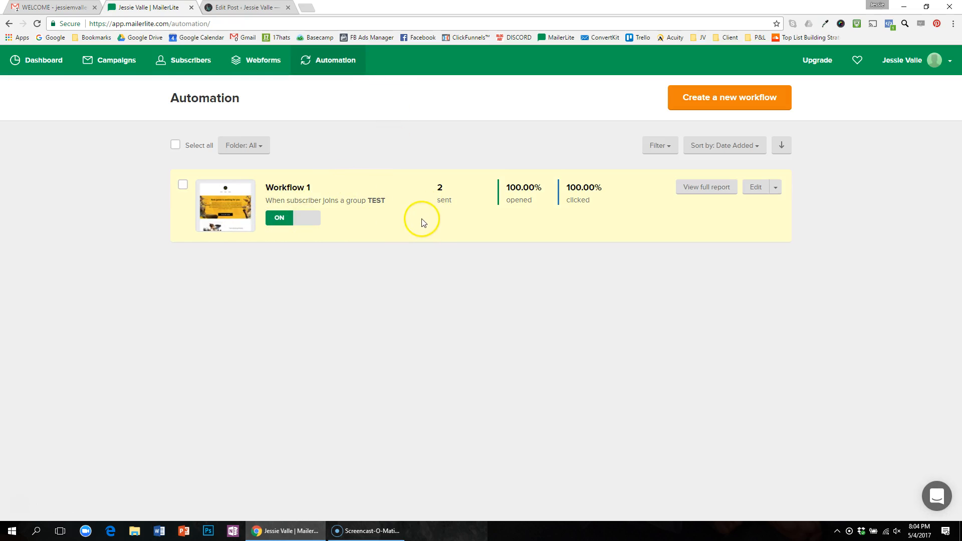
click(729, 104)
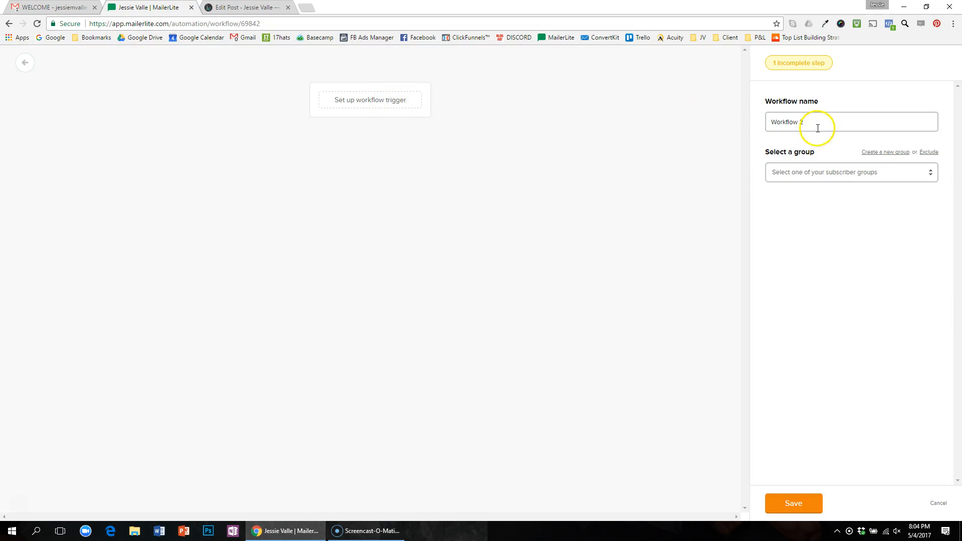
click(817, 176)
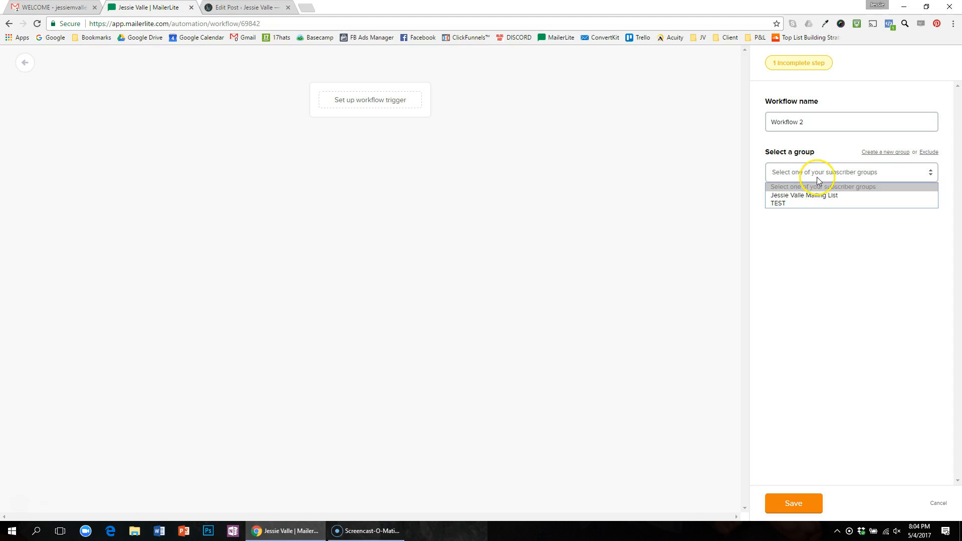
click(801, 203)
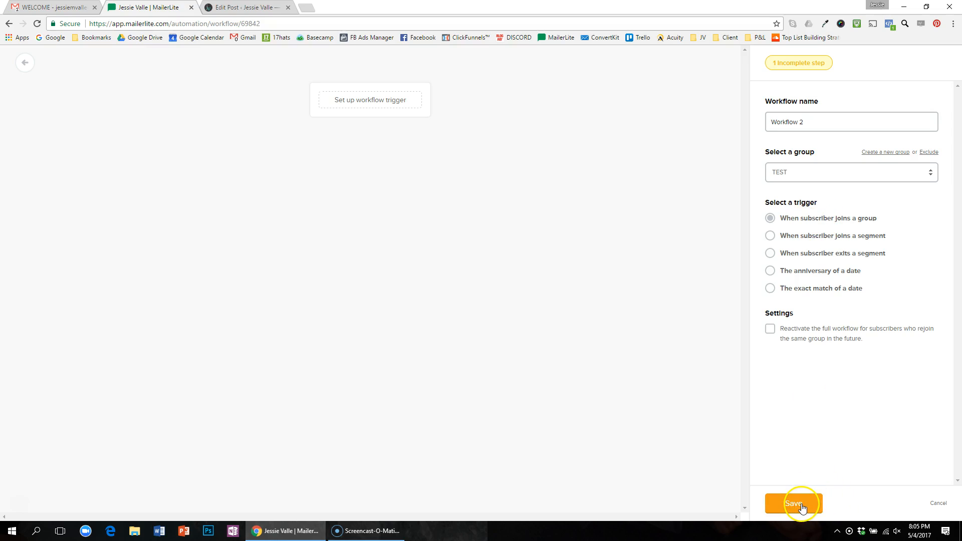
drag(850, 128, 716, 121)
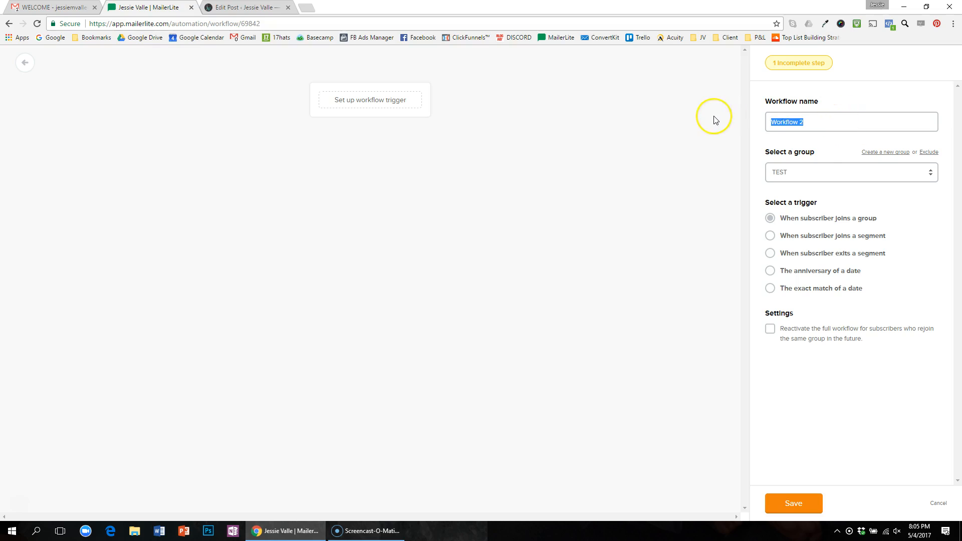
text(TEST OFFER)
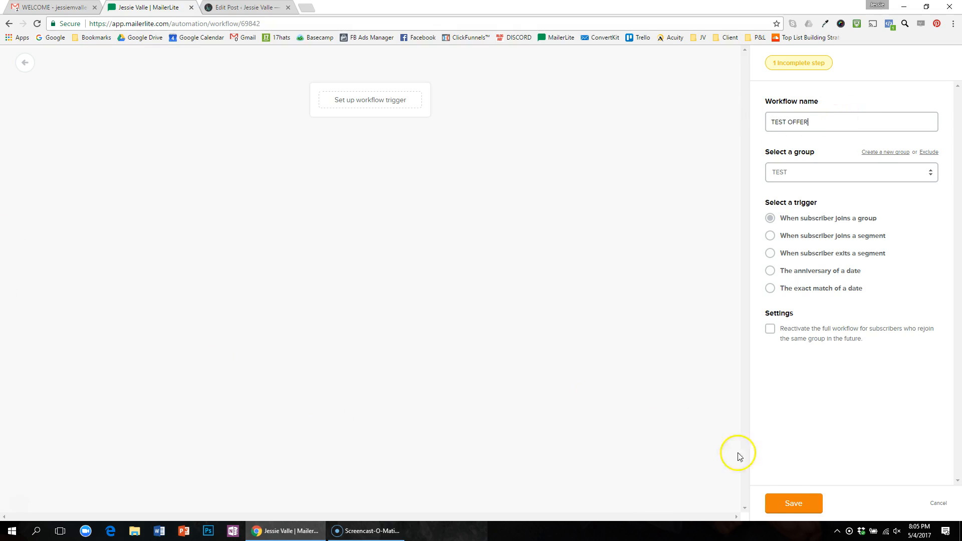
click(783, 500)
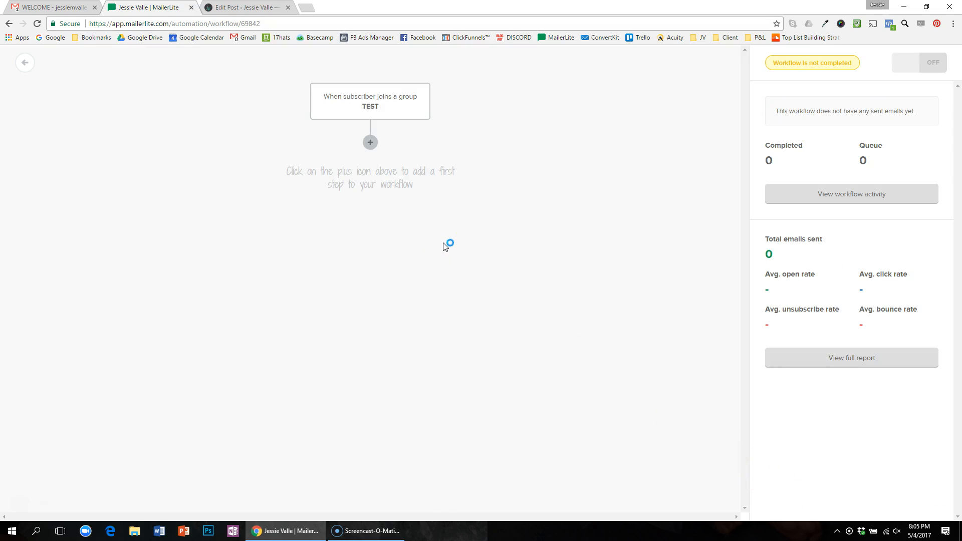
Step: Add and save a workflow action that updates the TEST OFFER custom field with the owner's website domain
click(370, 145)
click(465, 224)
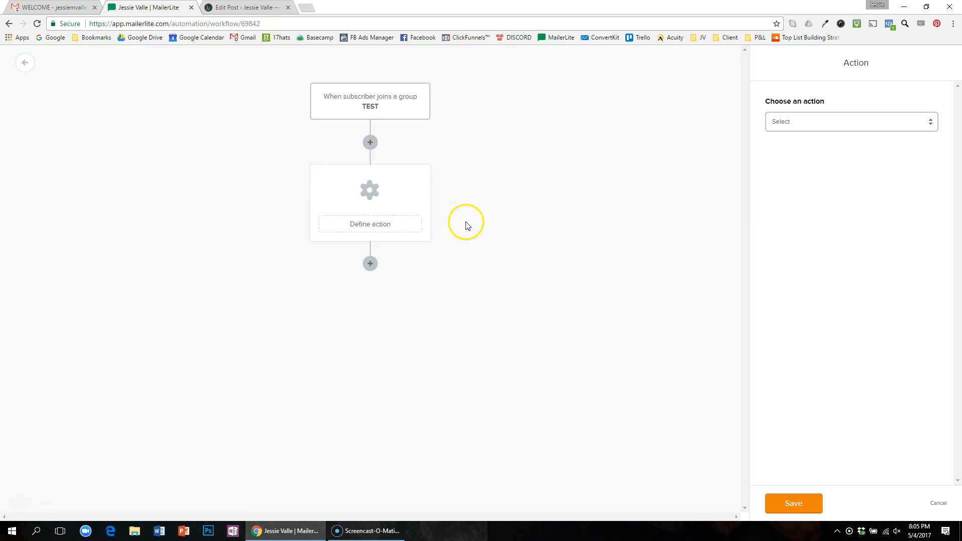
click(806, 126)
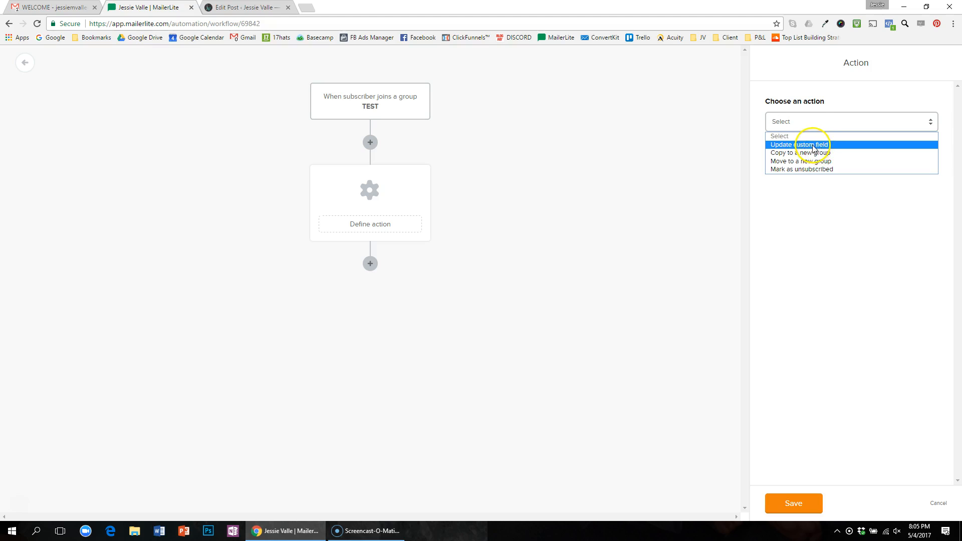
click(812, 146)
click(834, 153)
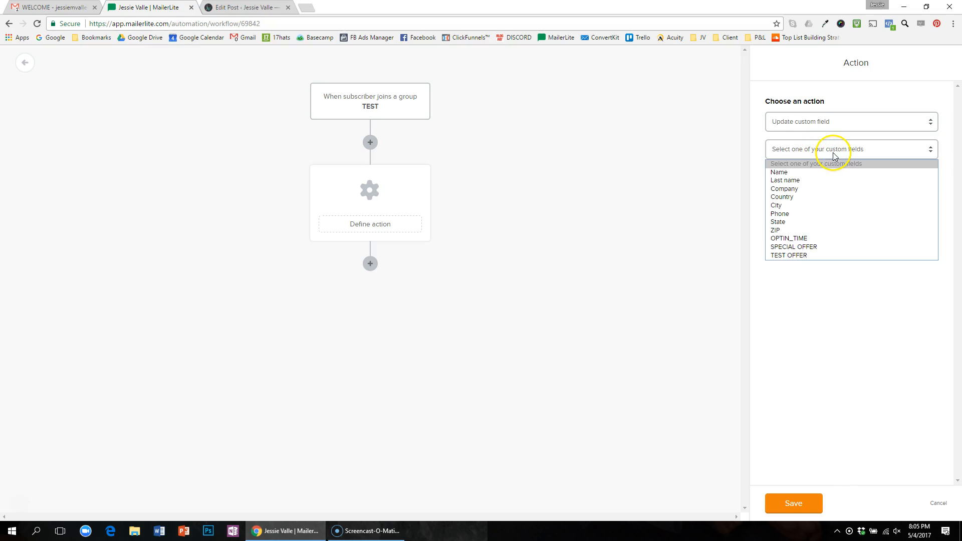
click(816, 257)
click(812, 178)
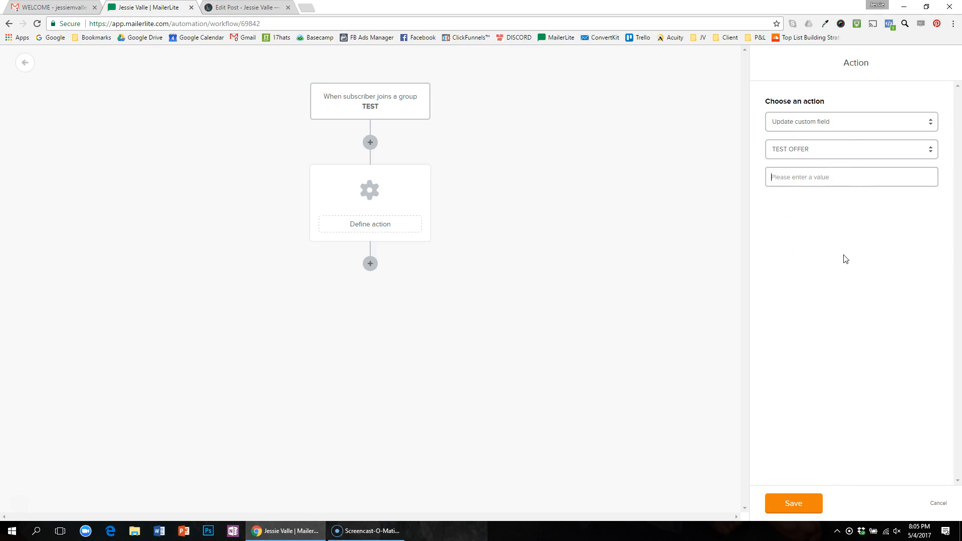
text(http)
key(BackSpace)
key(BackSpace)
text(jessievalle.com)
click(791, 504)
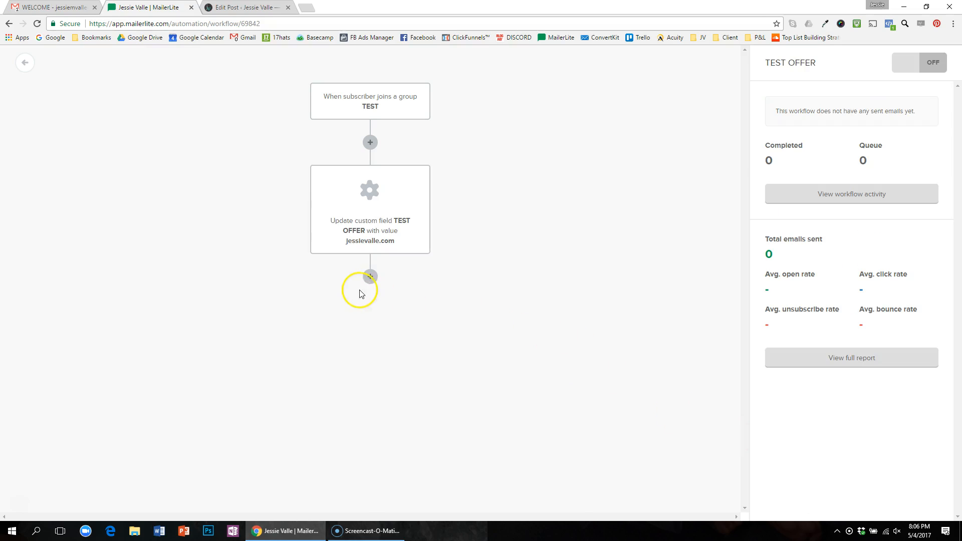
Step: Add an email after the custom field action and set its subject to TEST SUBJECT WELCOME
click(370, 279)
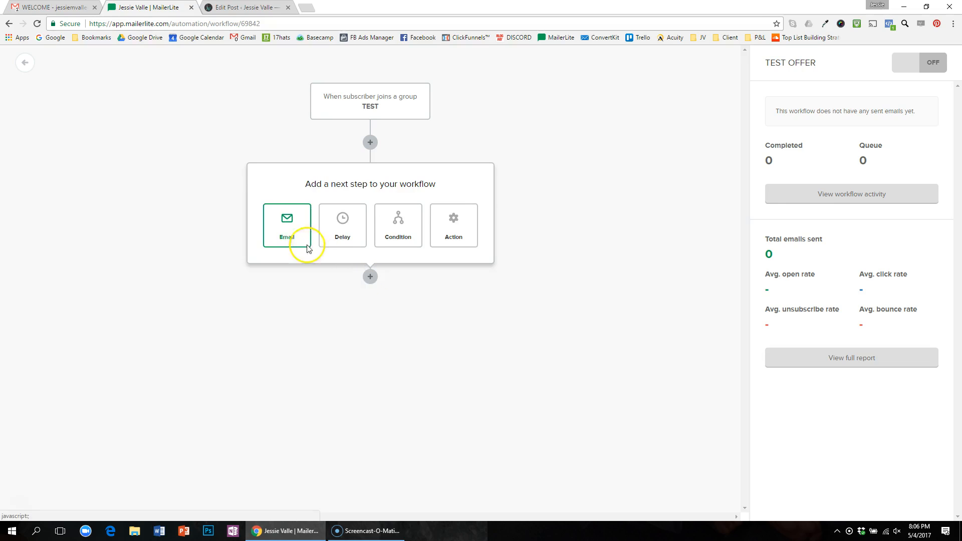
click(288, 227)
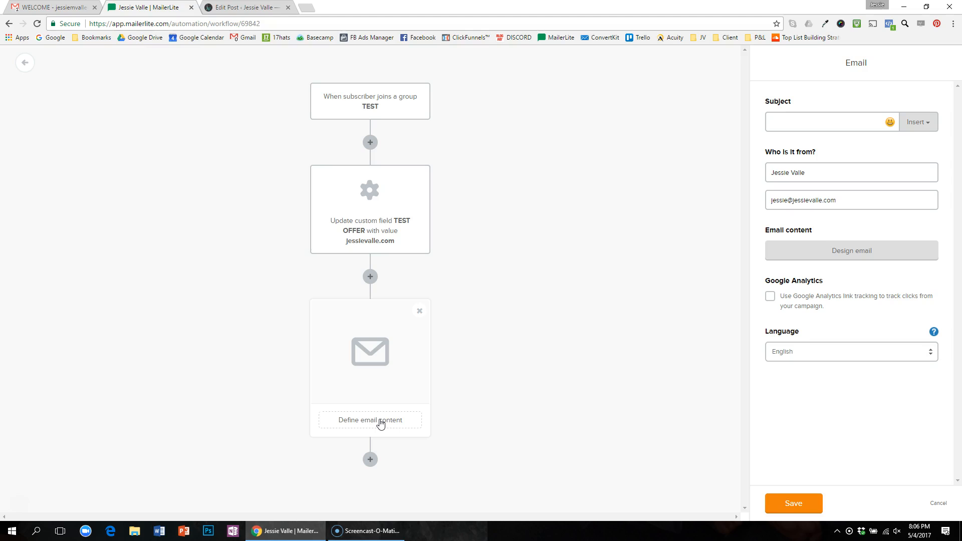
click(820, 258)
click(812, 124)
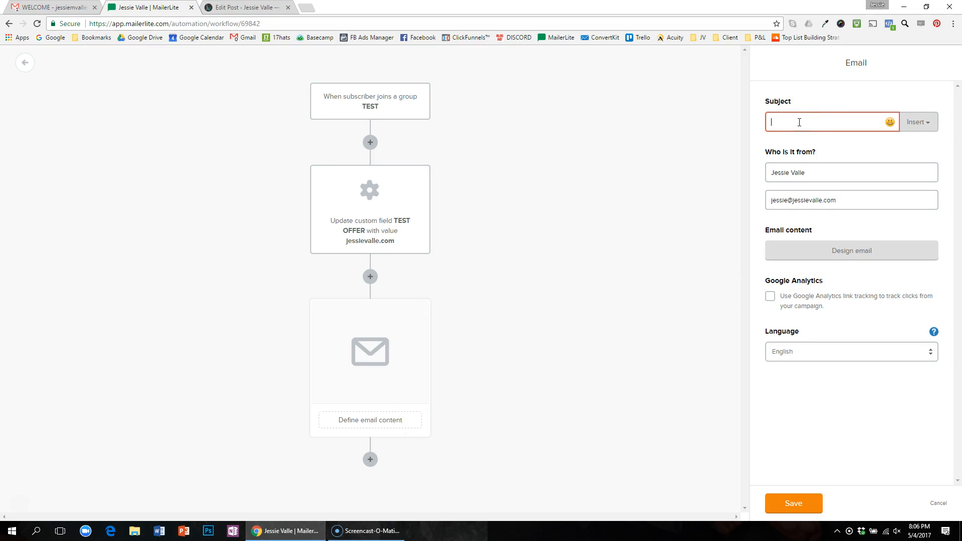
text(TEST SUBJECT WELCOME)
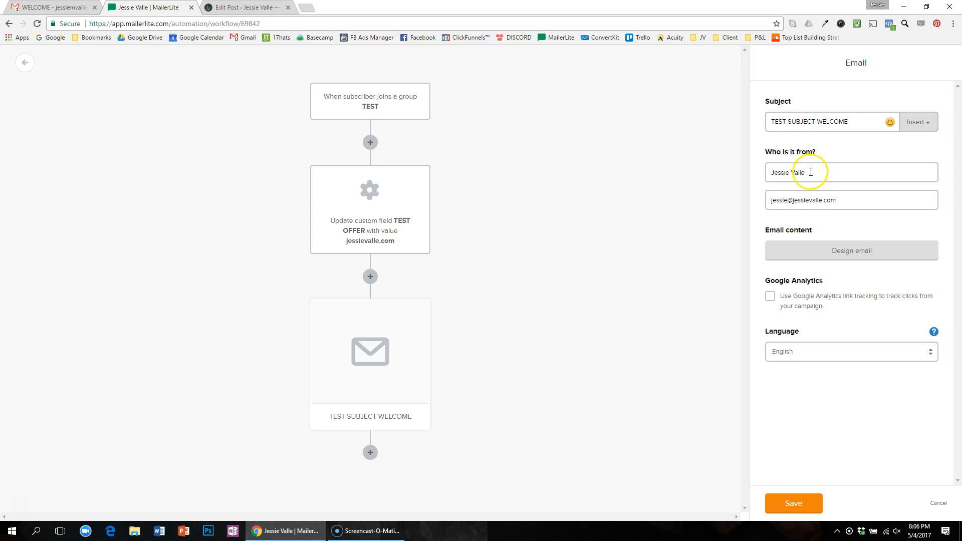
Step: Start designing the workflow email from the Top Offers template in the template gallery
click(830, 261)
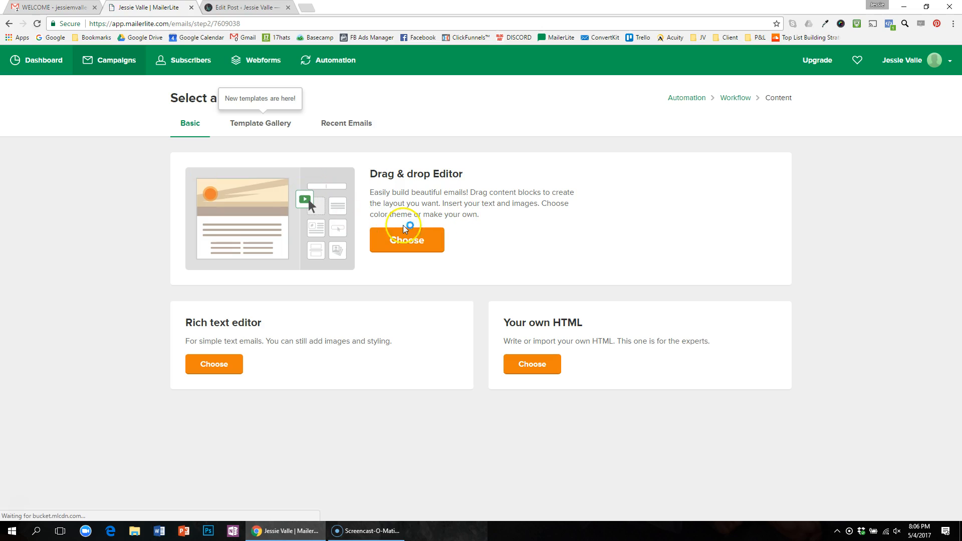
click(278, 131)
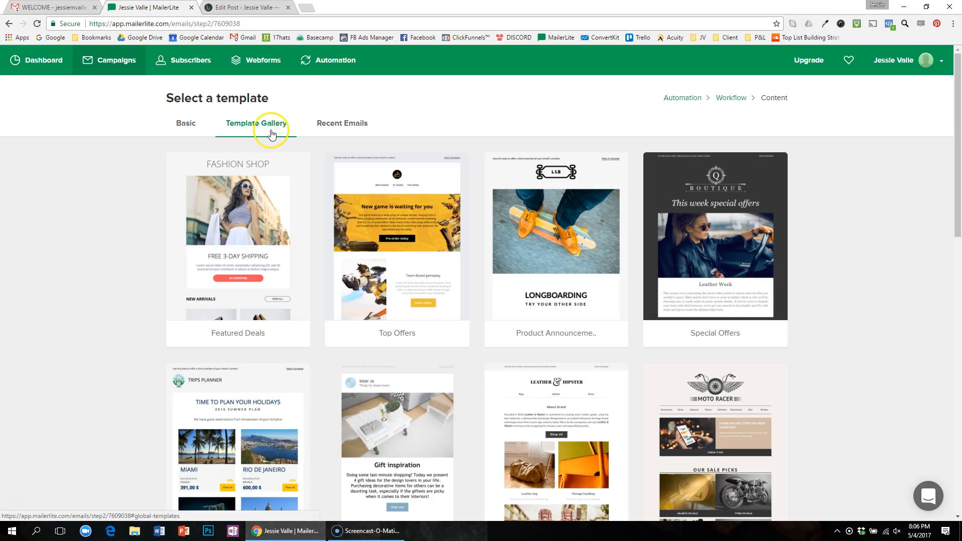
click(397, 225)
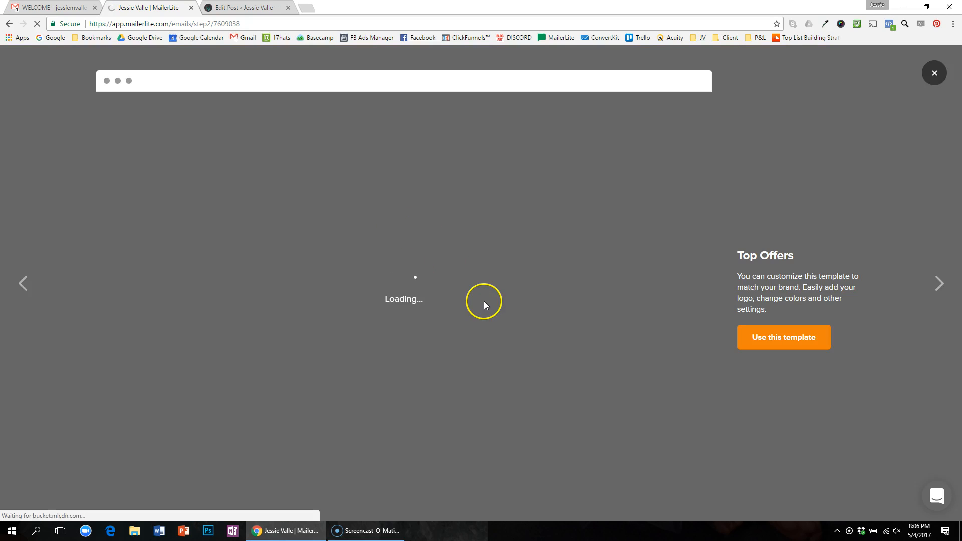
click(766, 341)
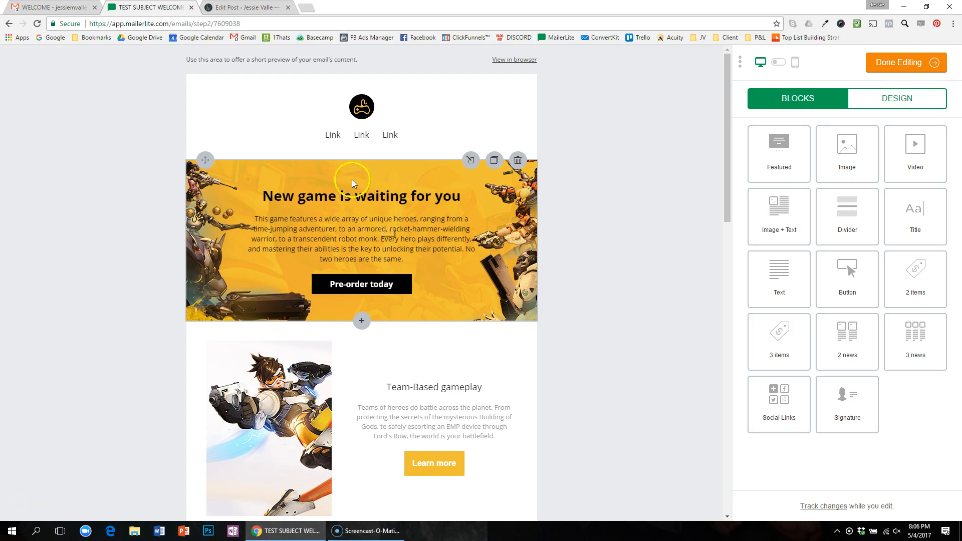
Step: Replace the body text of the featured banner block with "Thanks for subscribing. HERE'S THE SPECIAL OFFER!"
double_click(342, 229)
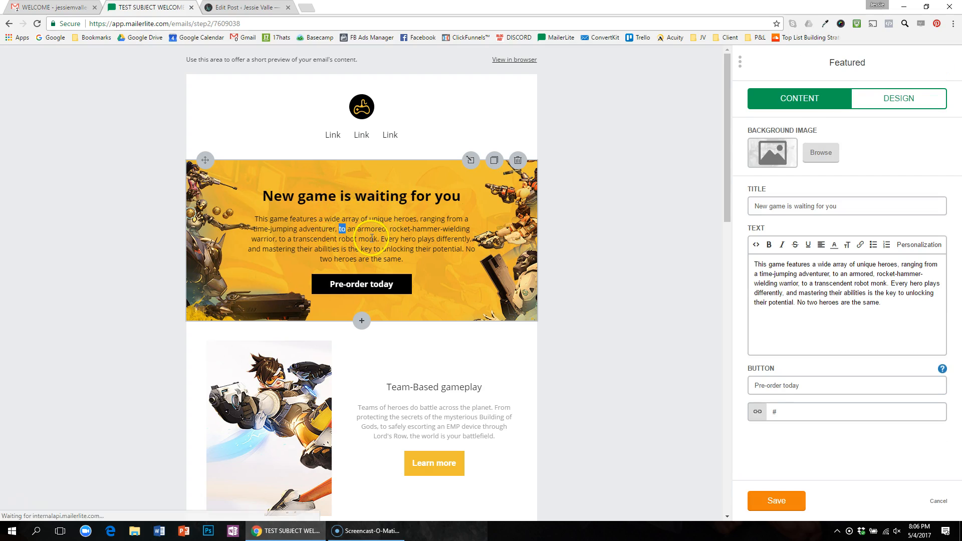
click(805, 302)
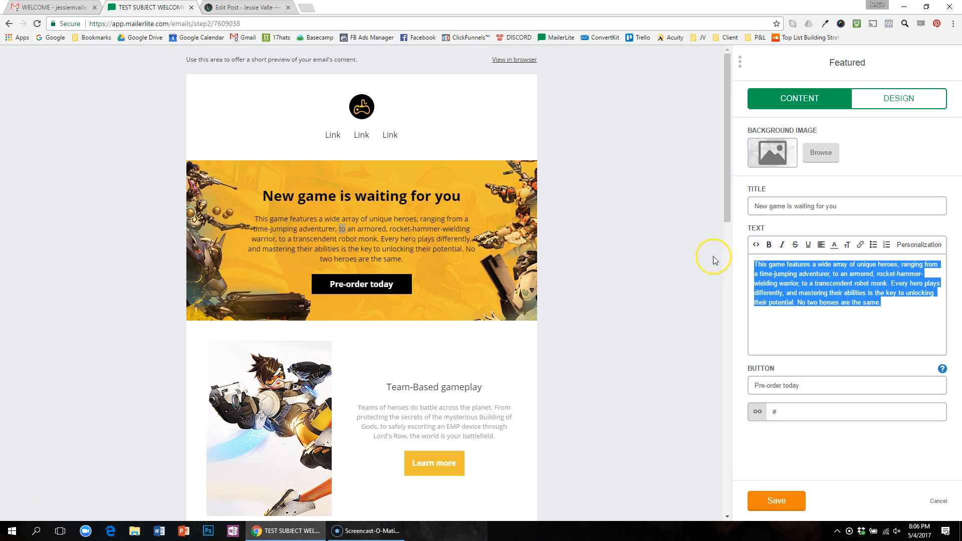
text(Thanks )
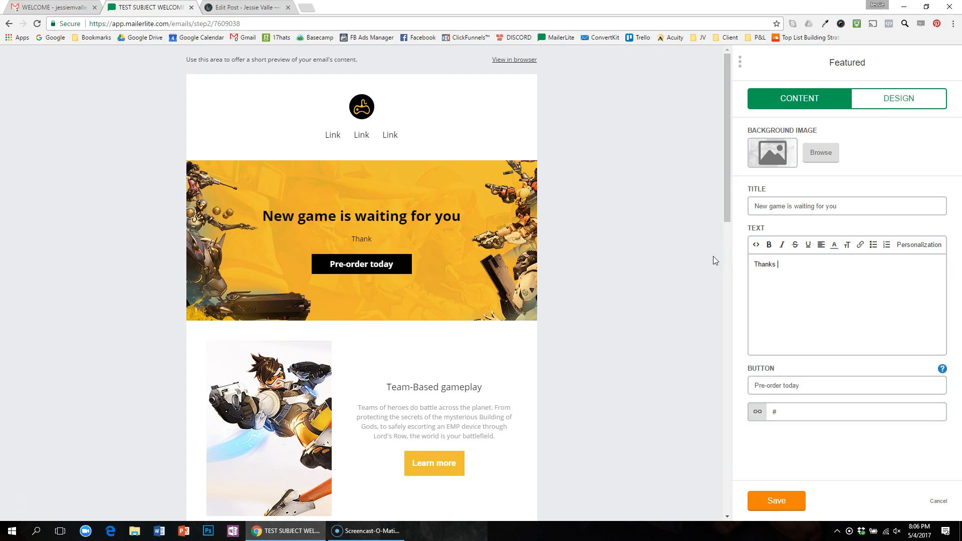
text(for subscribing. HERES THE)
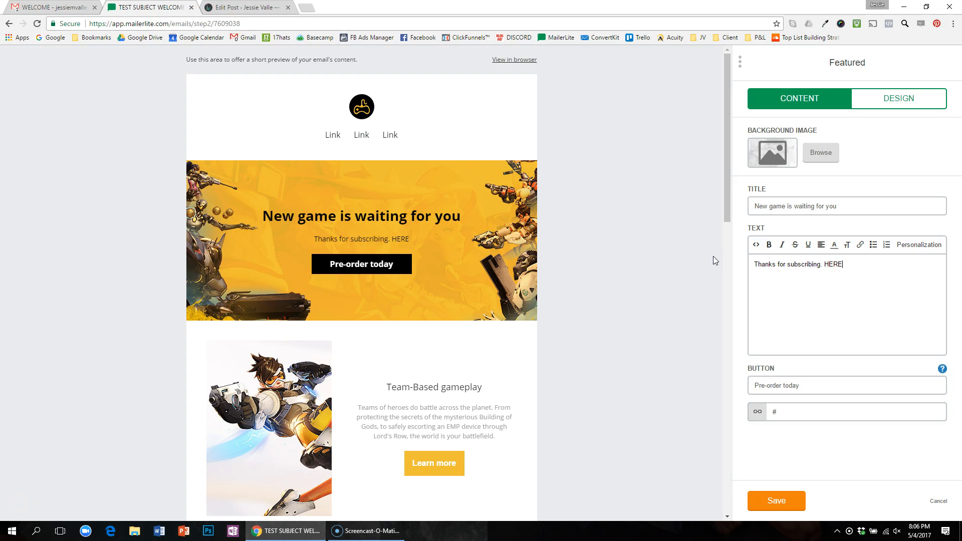
key(BackSpace)
key(BackSpace)
key(BackSpace)
key(BackSpace)
key(BackSpace)
text('S THE SPECIAL OFFER!)
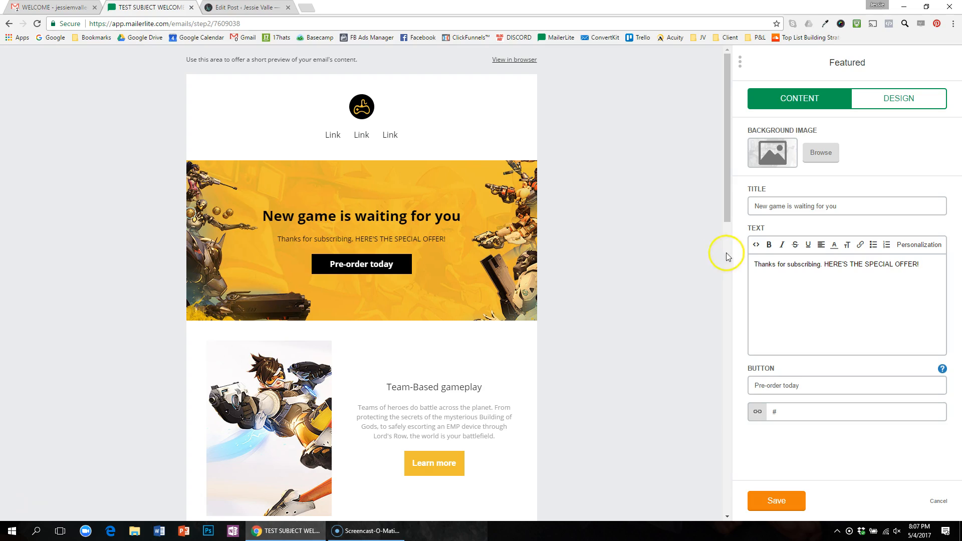
Step: Insert the test_offer personalization tag on a new line below the special offer sentence
key(Return)
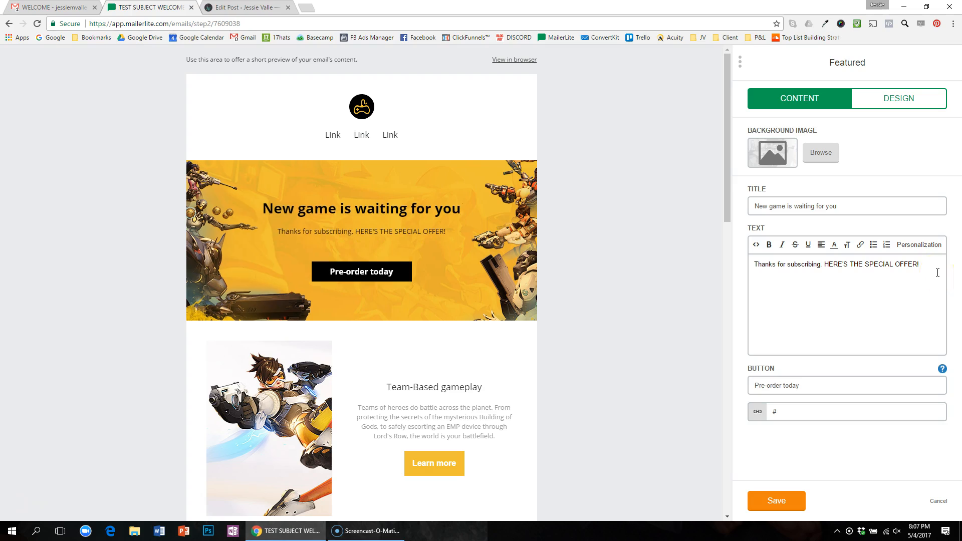
click(918, 246)
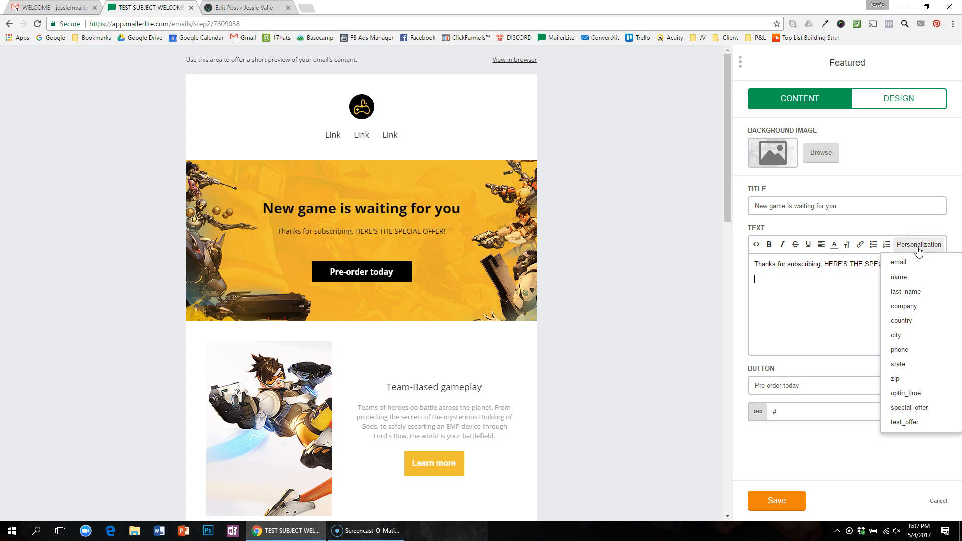
click(907, 424)
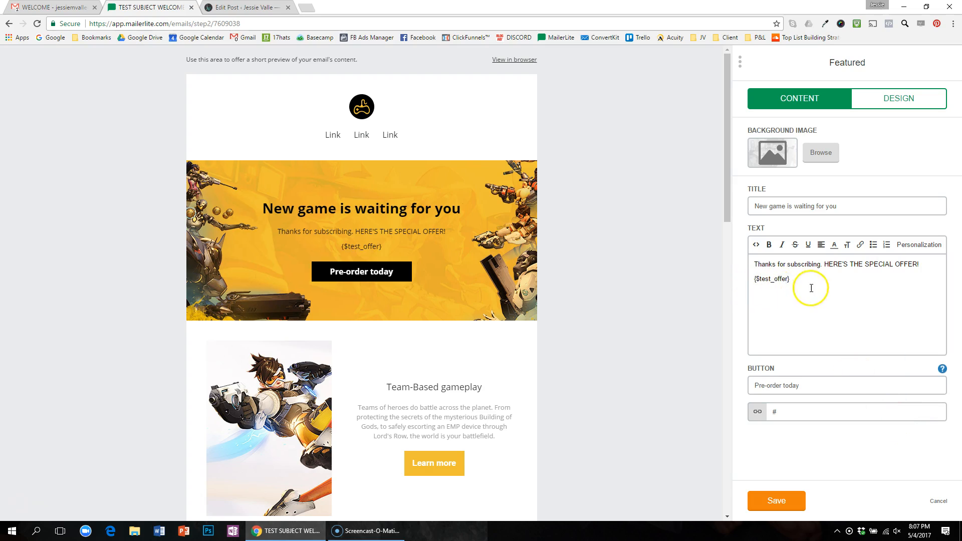
Step: Copy the {$test_offer} merge tag from the featured block's body text
drag(791, 279, 753, 281)
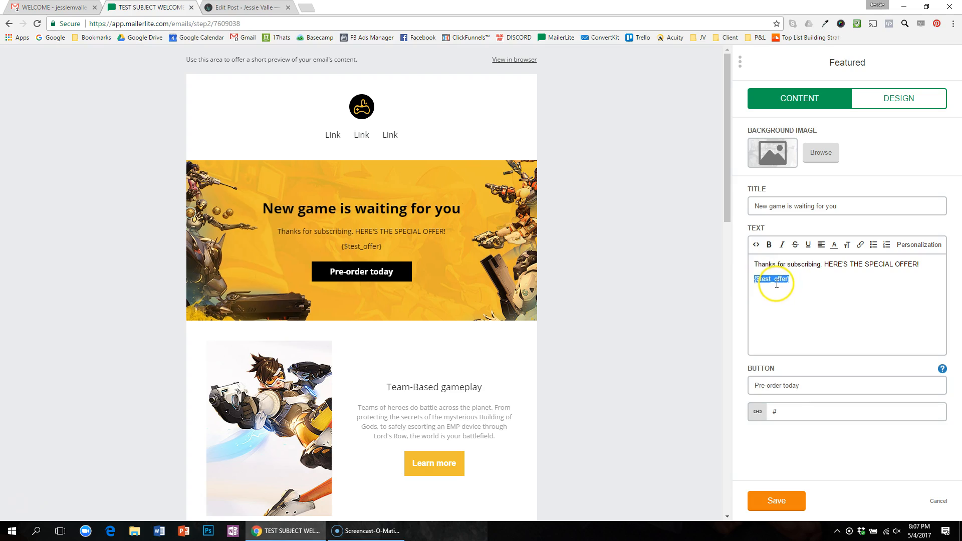
right_click(774, 283)
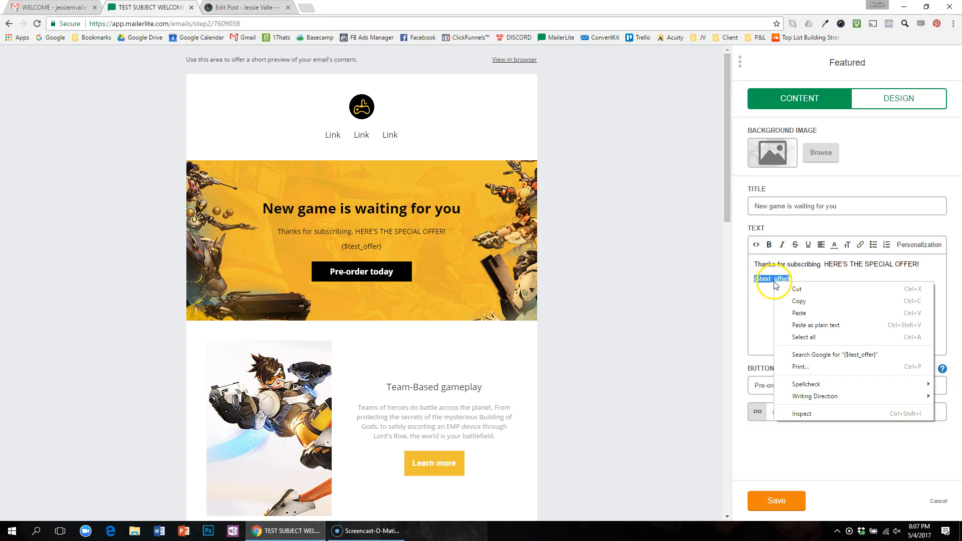
click(799, 303)
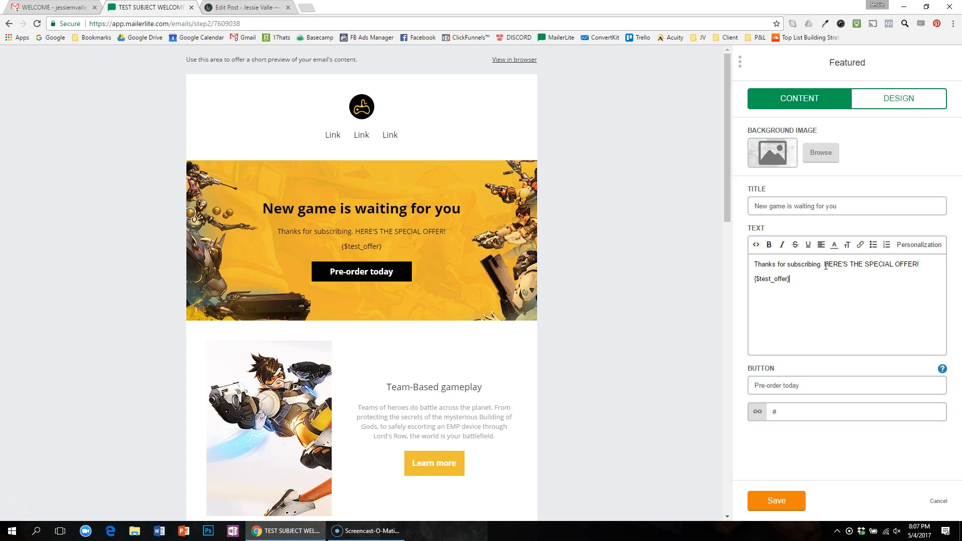
drag(825, 266, 920, 264)
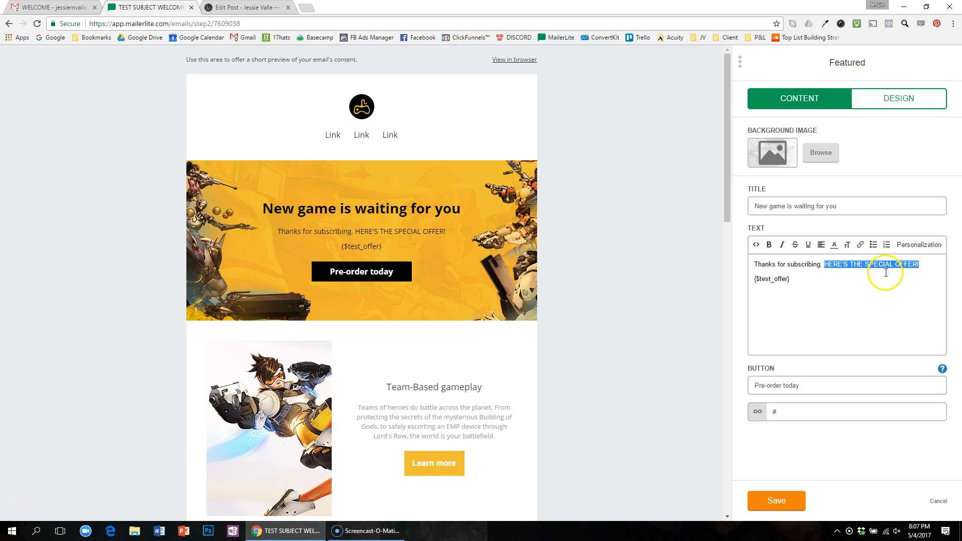
click(859, 245)
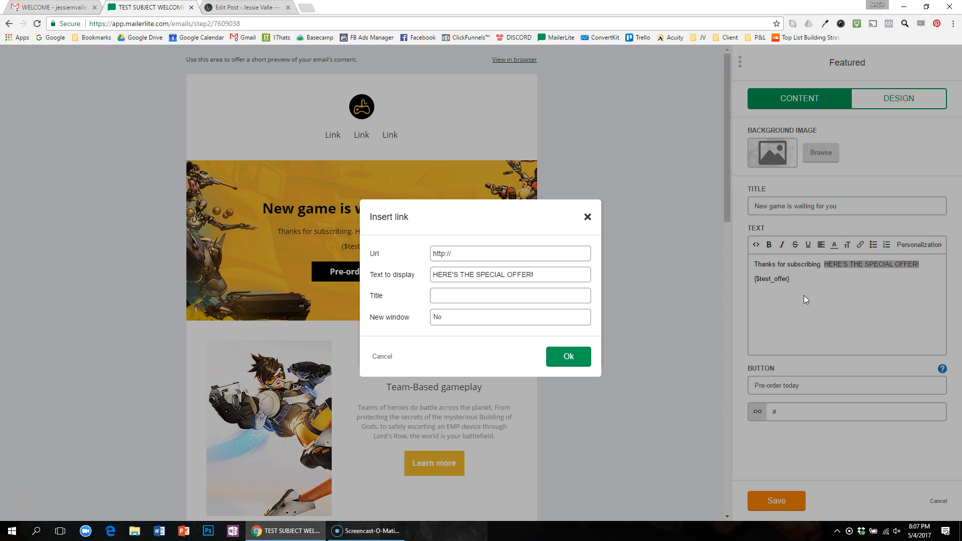
key(ctrl+v)
drag(452, 256, 397, 276)
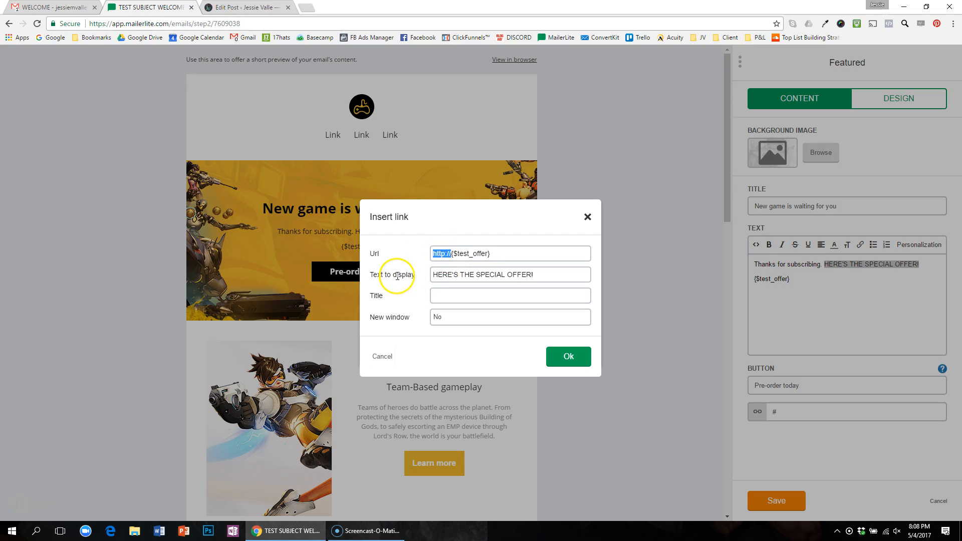
click(510, 254)
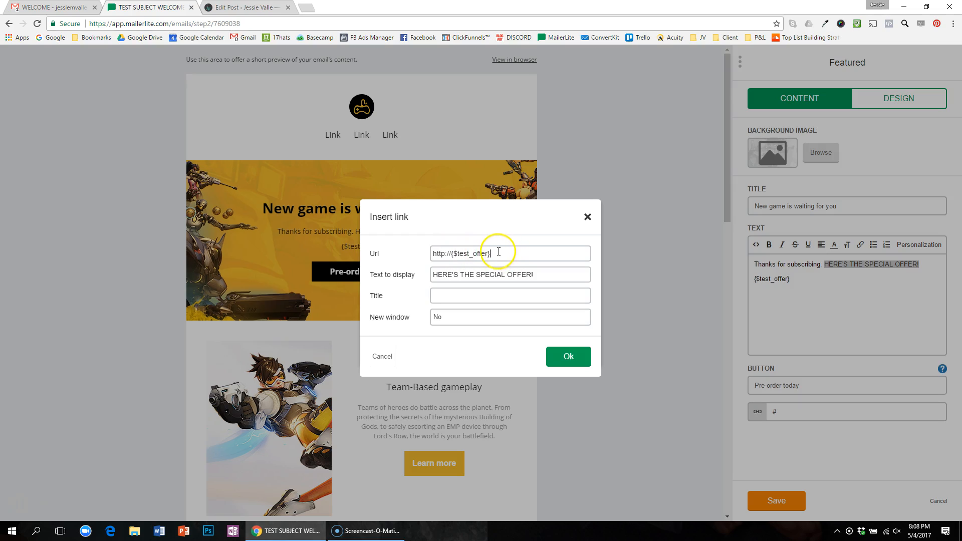
drag(490, 253, 451, 254)
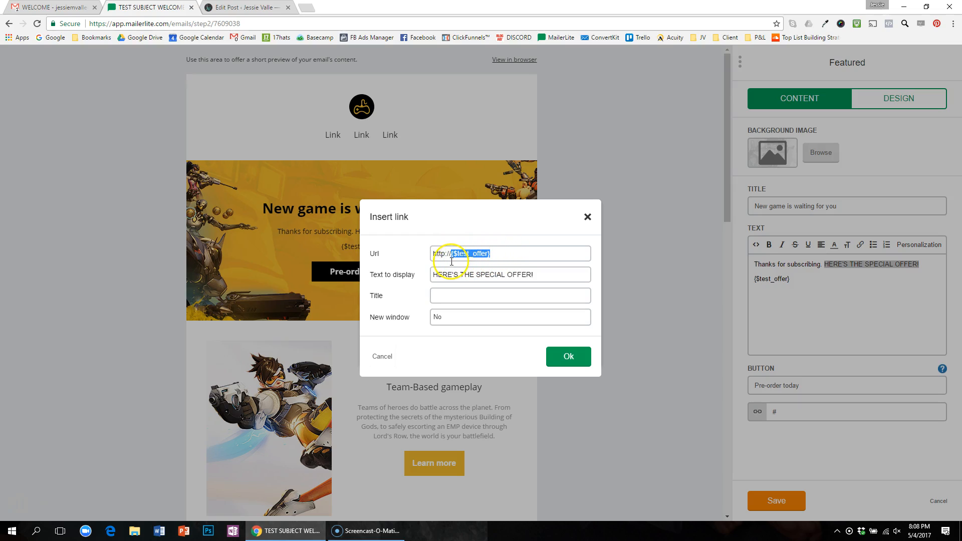
click(505, 252)
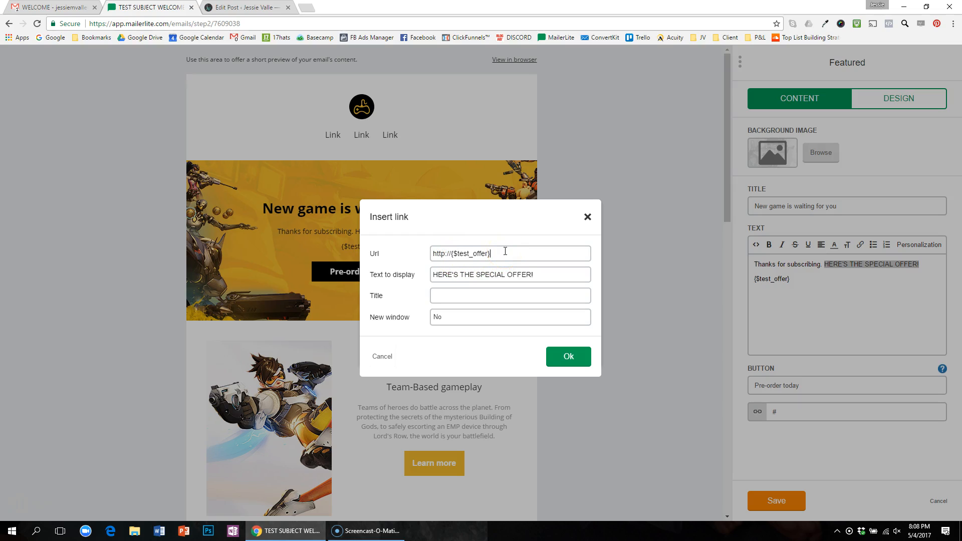
click(467, 317)
click(441, 351)
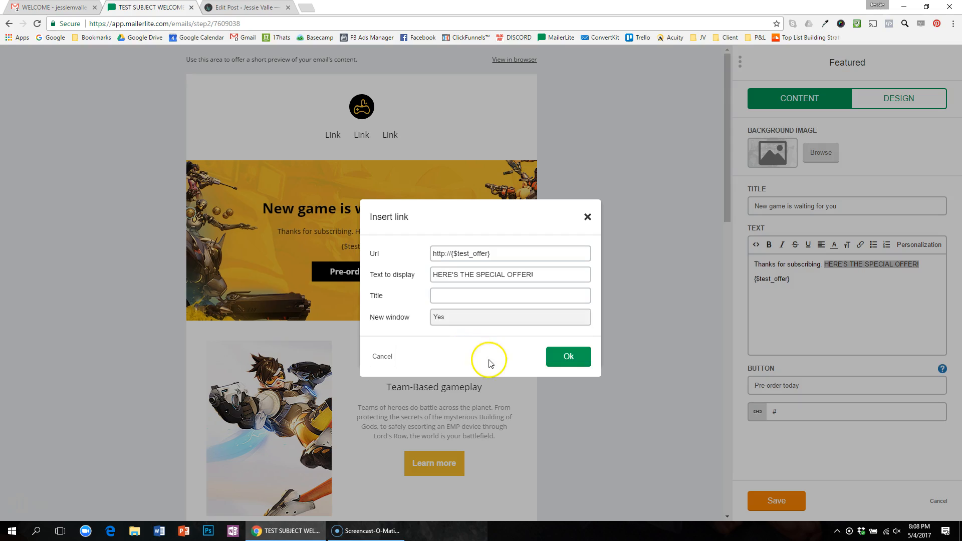
click(566, 357)
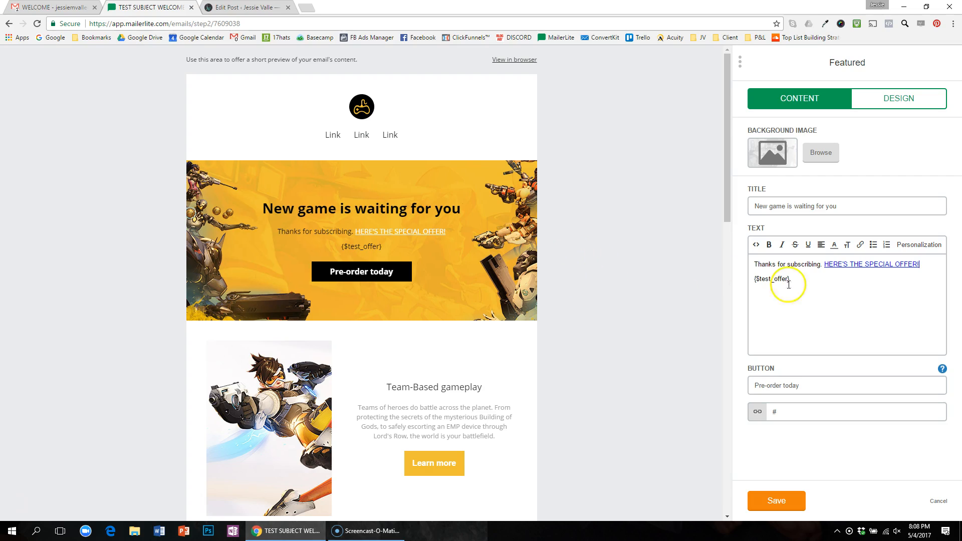
Step: Remove the {$test_offer} line from the featured block's text, then save the block and finish editing the email
drag(797, 279, 758, 279)
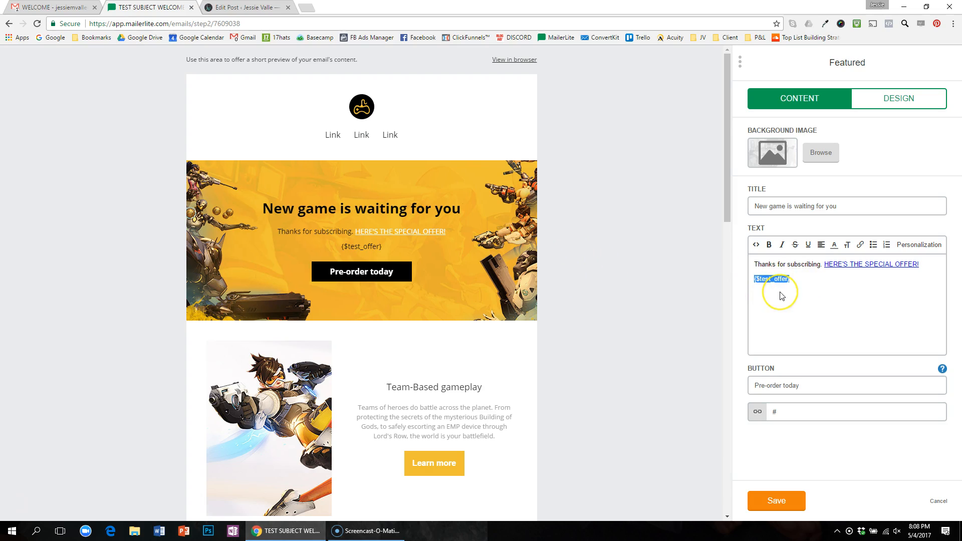
key(BackSpace)
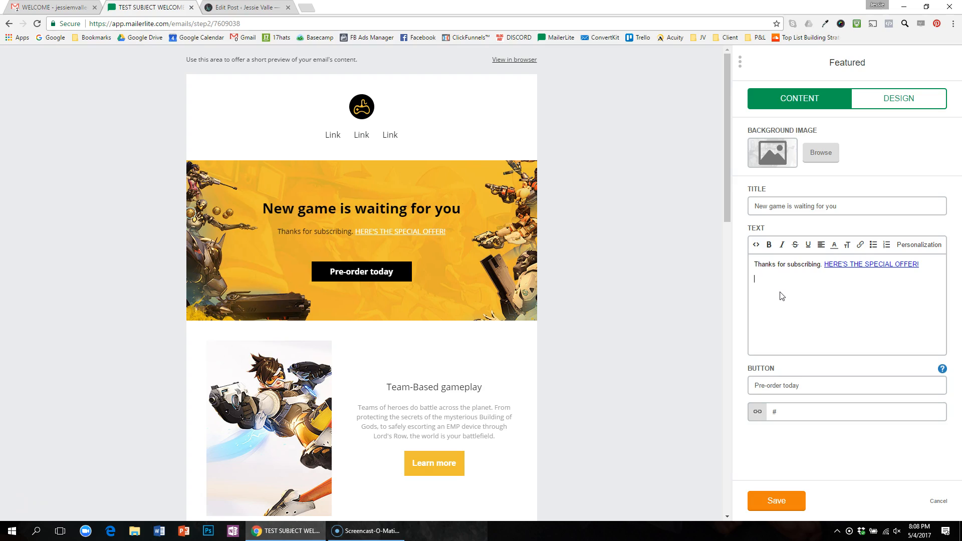
key(BackSpace)
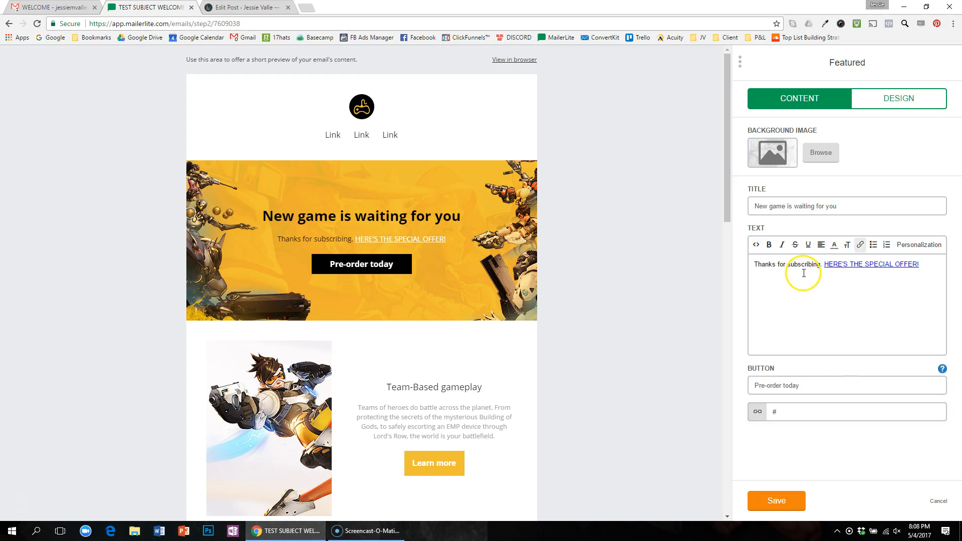
click(766, 502)
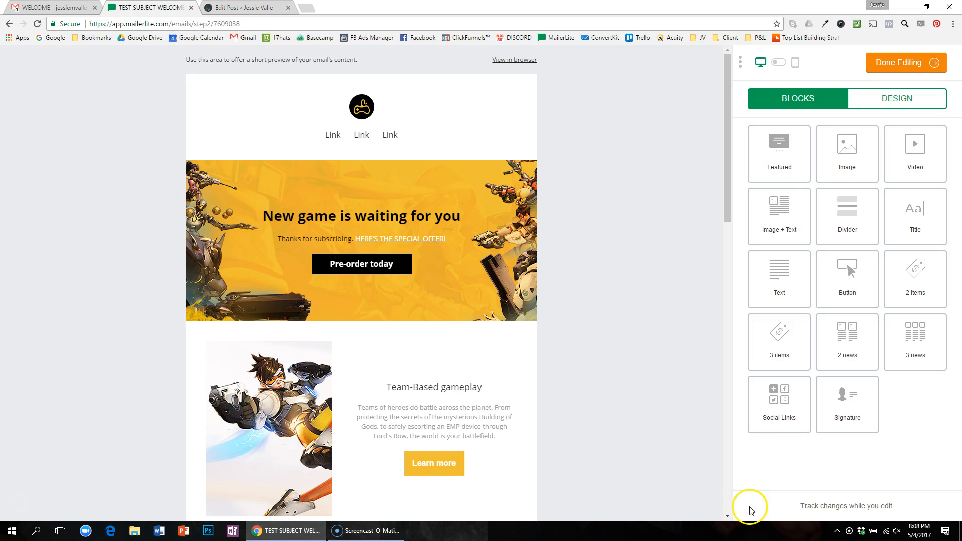
click(899, 62)
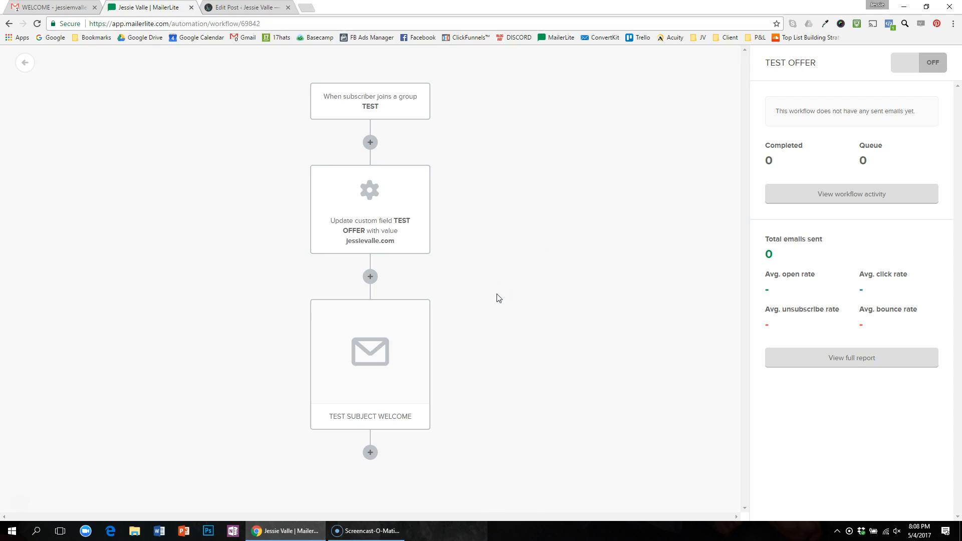
Step: Add a 2-day delay after the TEST SUBJECT WELCOME email in the workflow
click(370, 453)
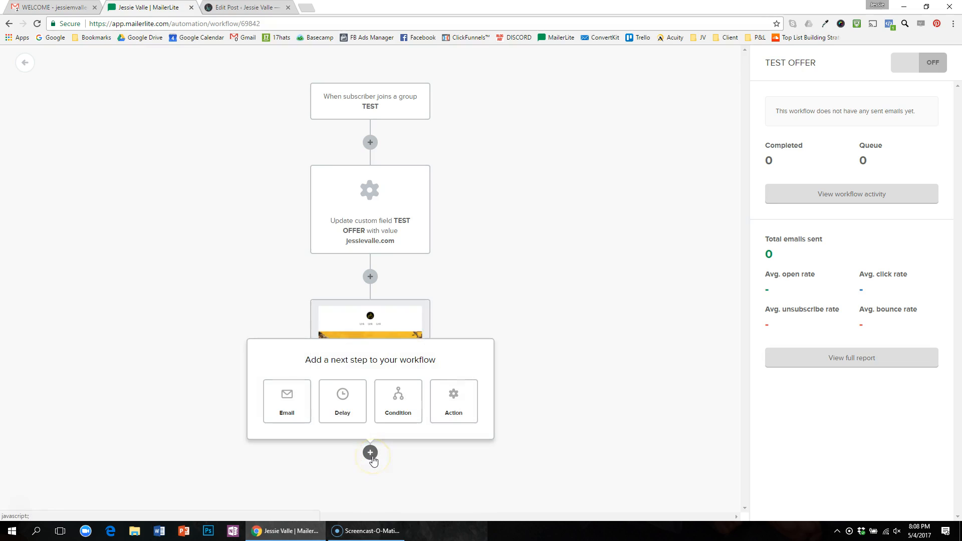
click(342, 401)
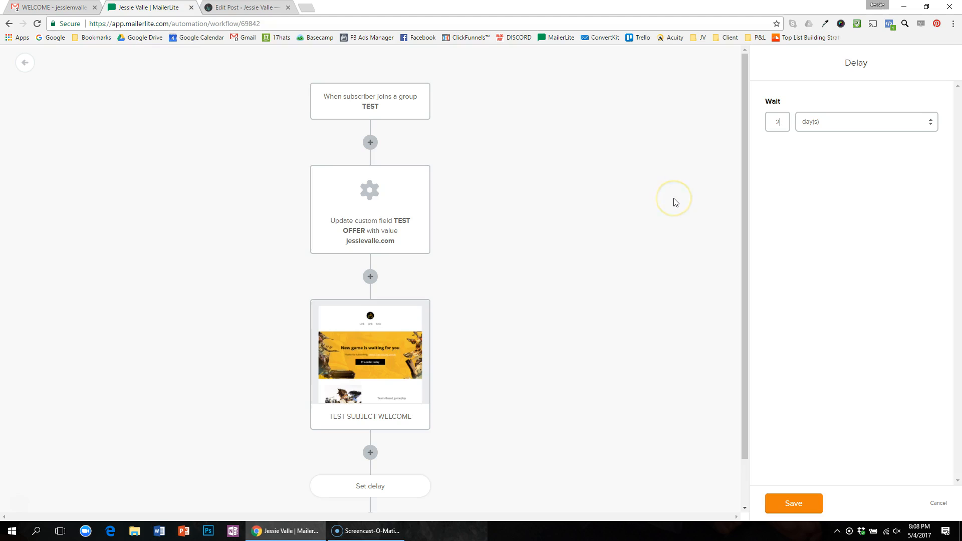
text(2)
click(792, 502)
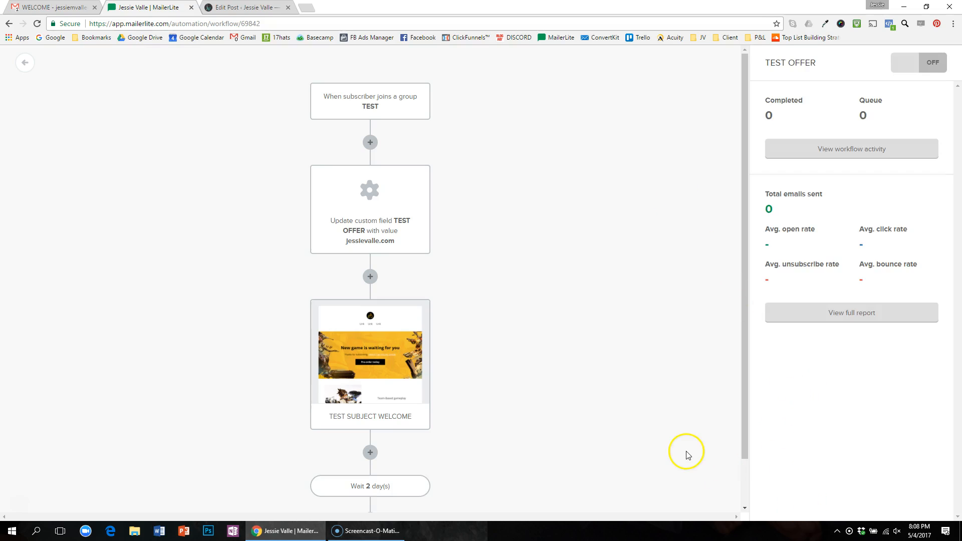
Step: Add an action after the delay that updates the TEST OFFER custom field with the value jessievalle.com/about
scroll(571, 379, down, 1)
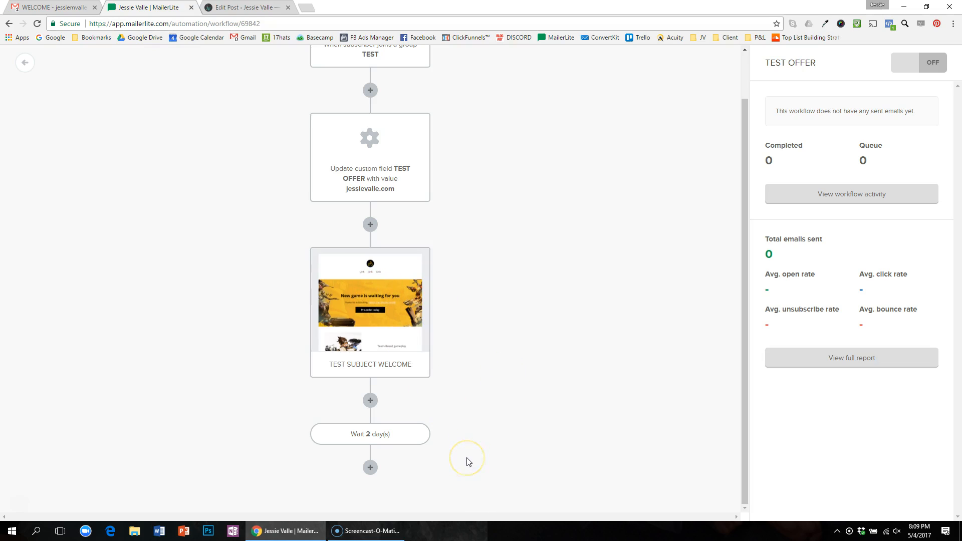
click(370, 467)
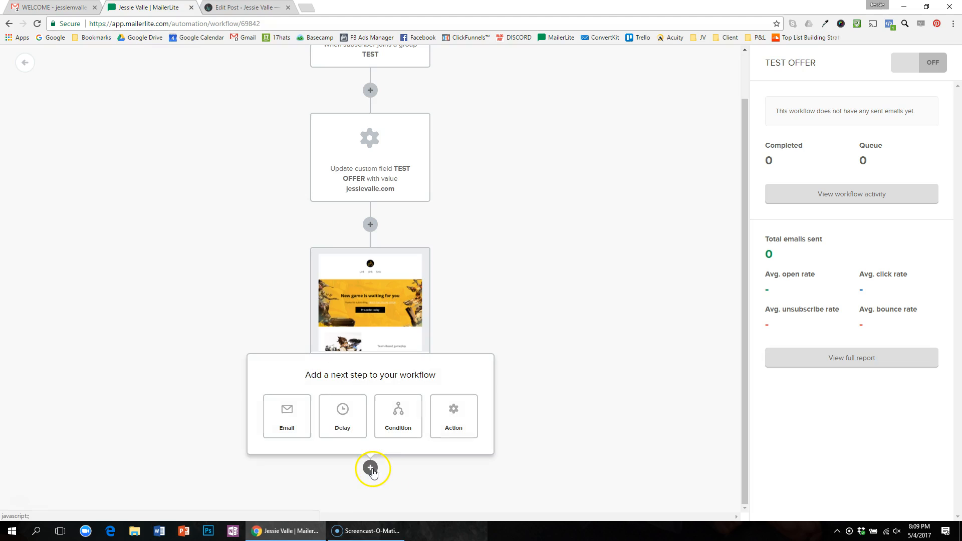
click(456, 422)
click(779, 123)
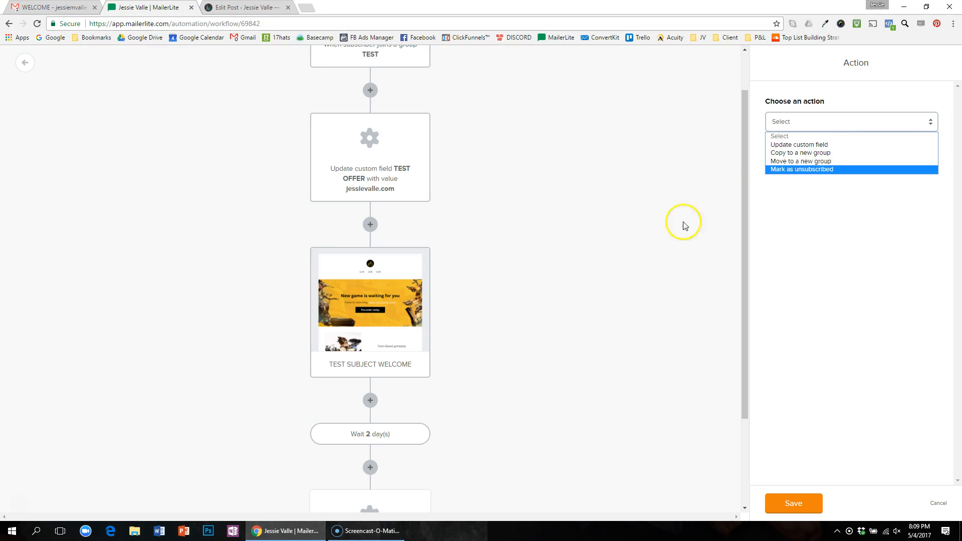
click(800, 145)
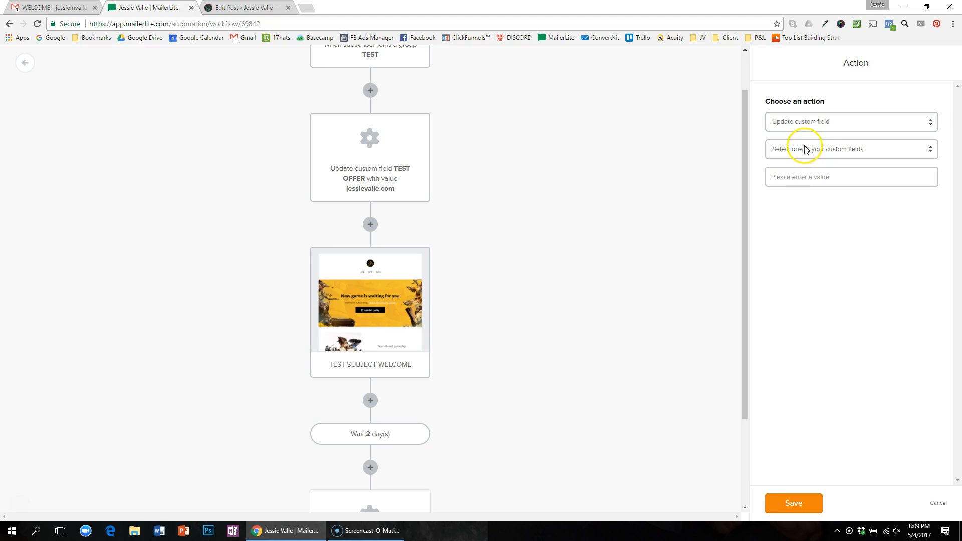
click(807, 149)
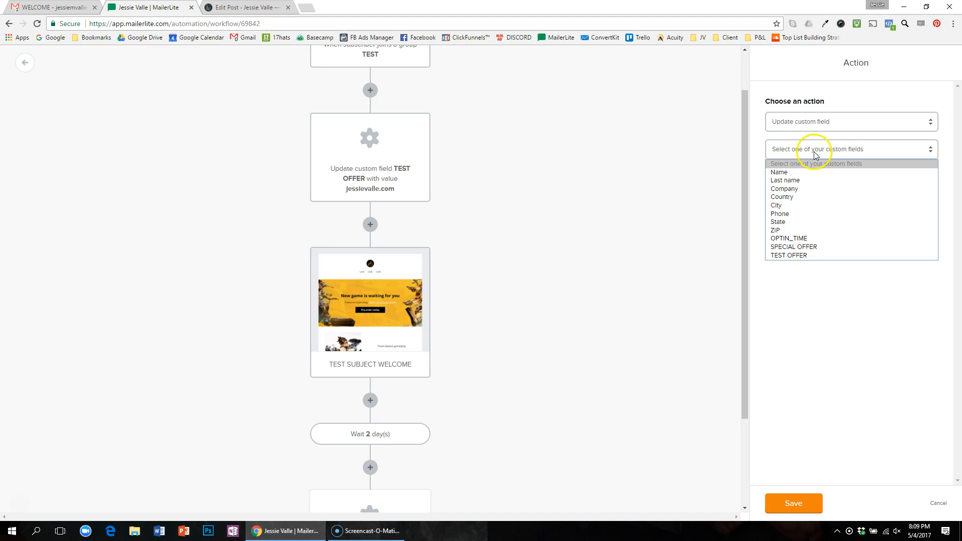
click(807, 258)
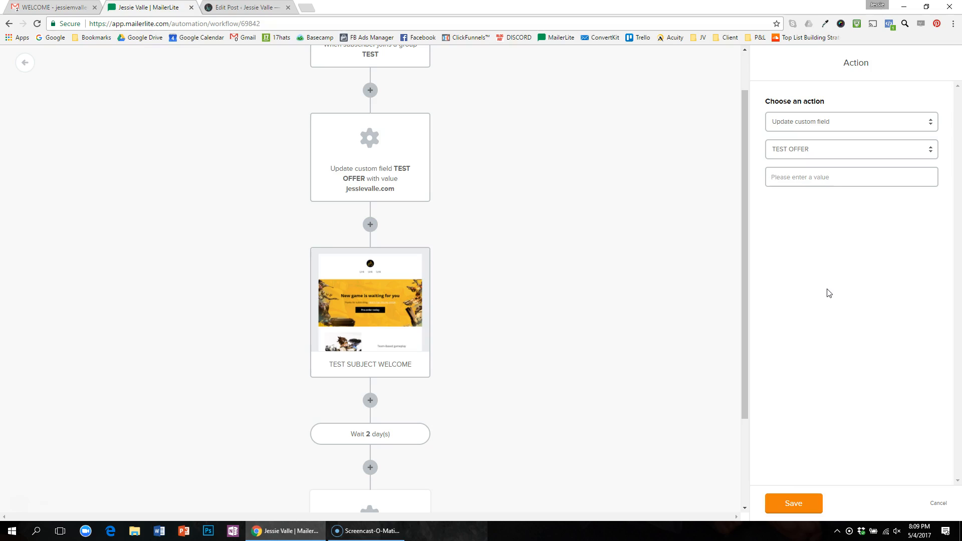
text(jess)
click(800, 508)
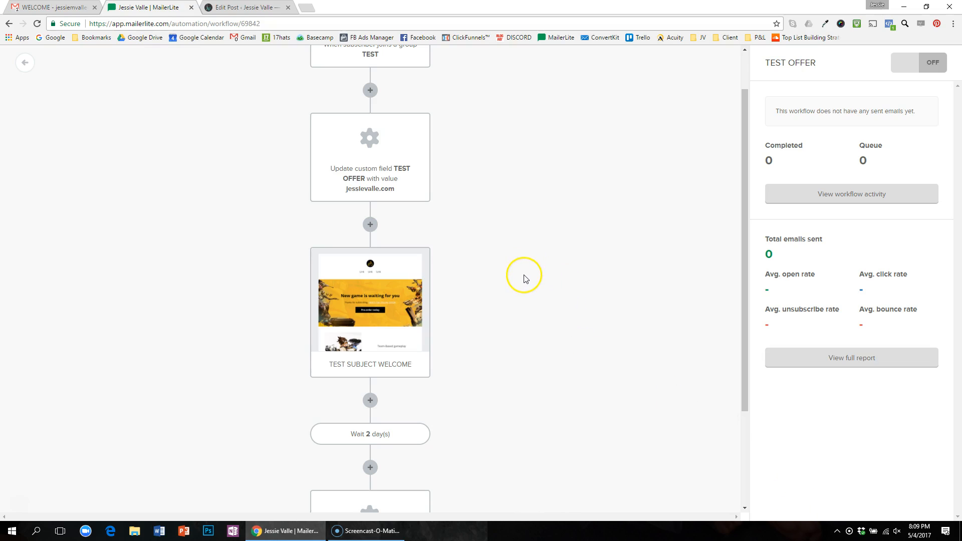
Step: Review the workflow's sequence from the TEST group trigger through to the final custom field update
scroll(524, 279, up, 1)
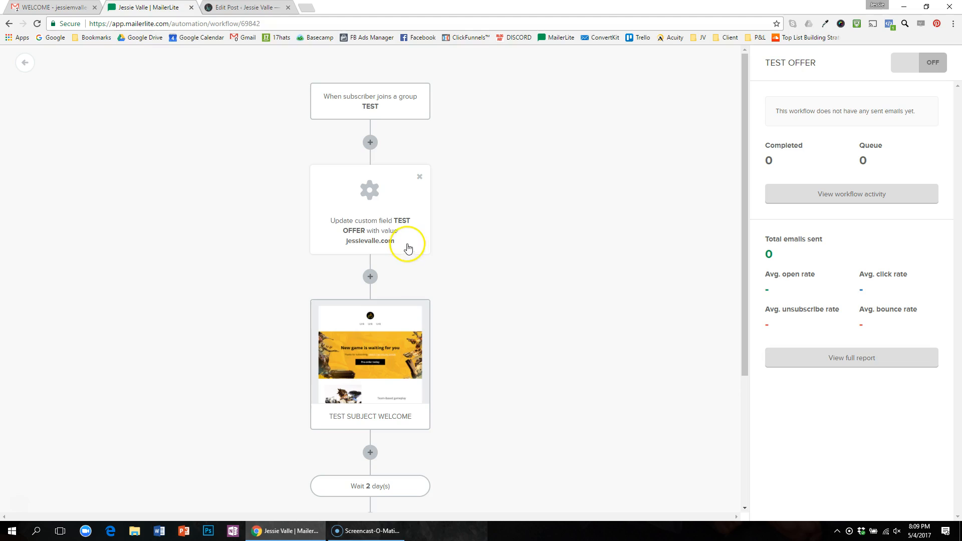
scroll(396, 251, down, 2)
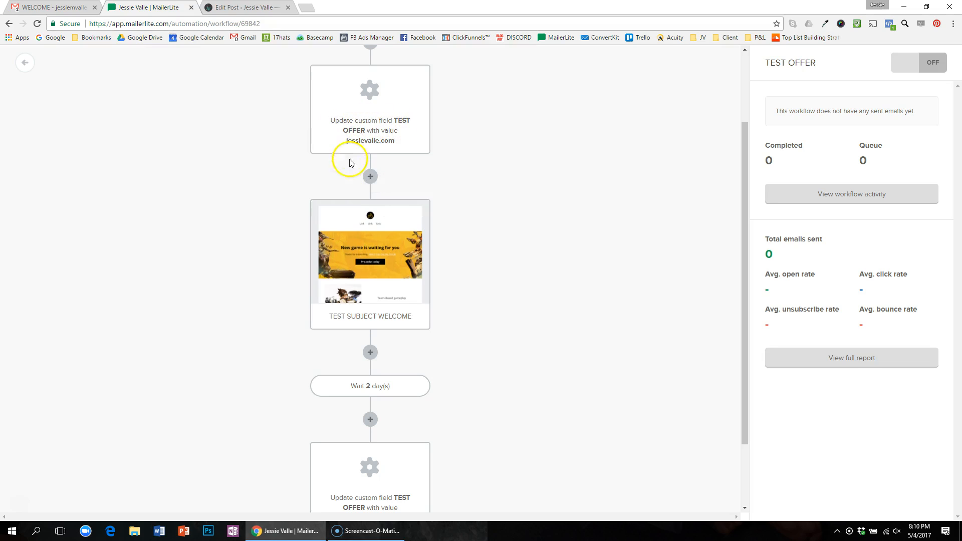
scroll(369, 172, down, 2)
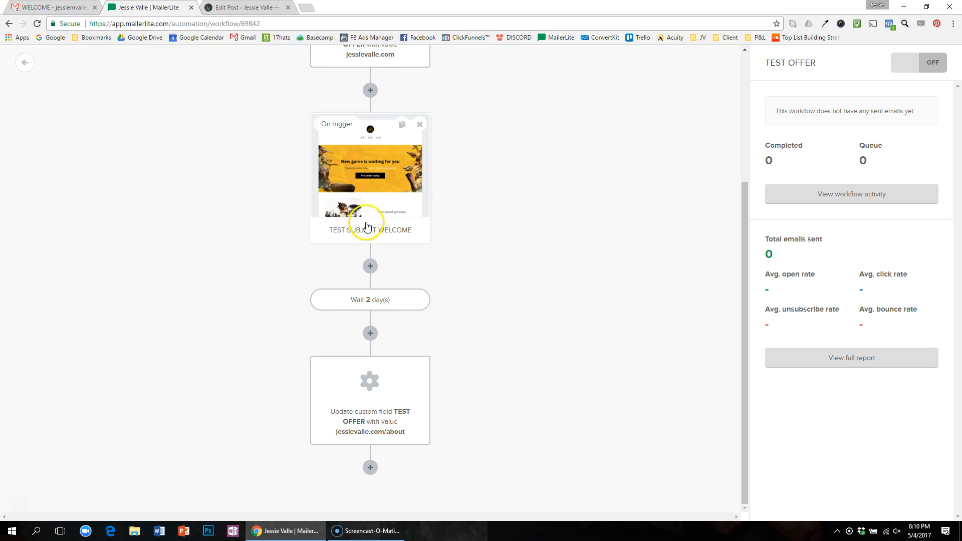
scroll(322, 82, up, 1)
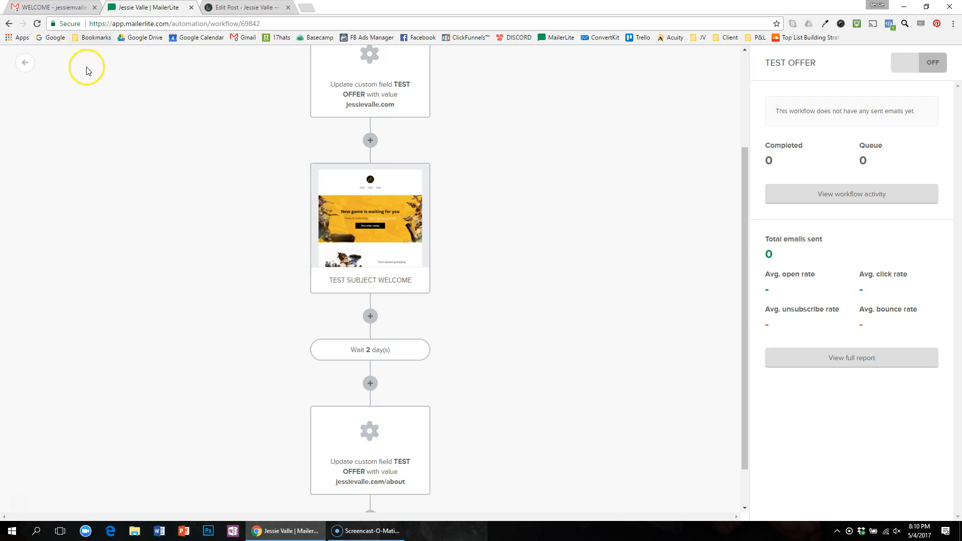
Step: Switch to the received WELCOME email in Gmail and open the "This" link in its featured banner
click(50, 7)
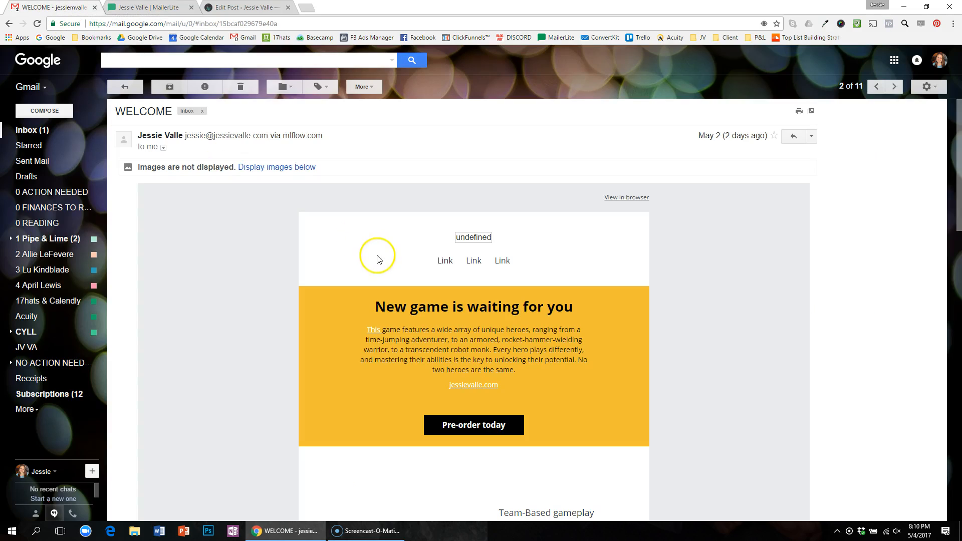
scroll(390, 242, down, 1)
scroll(389, 241, down, 1)
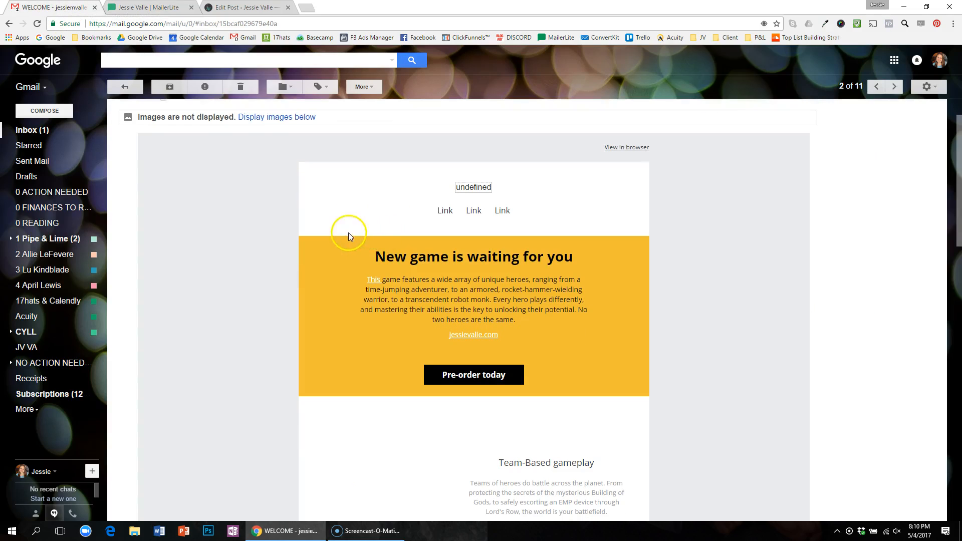
click(372, 282)
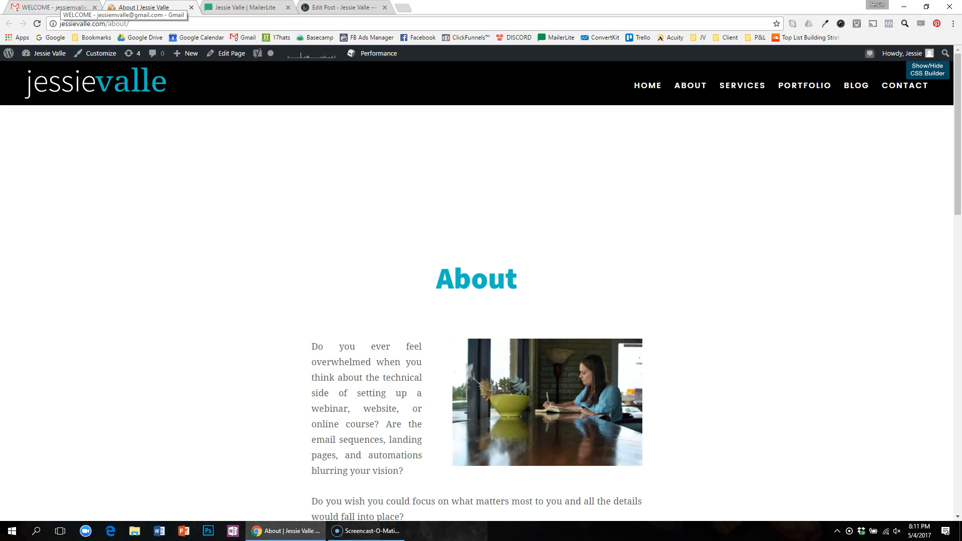
Step: Switch back to the MailerLite workflow and examine the two custom field updates around the welcome email and delay
click(243, 7)
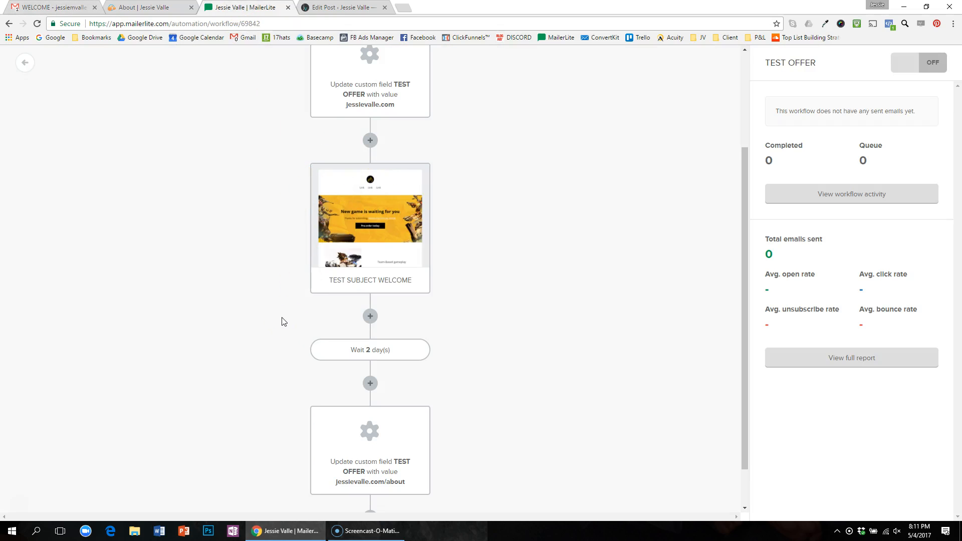
scroll(282, 318, up, 2)
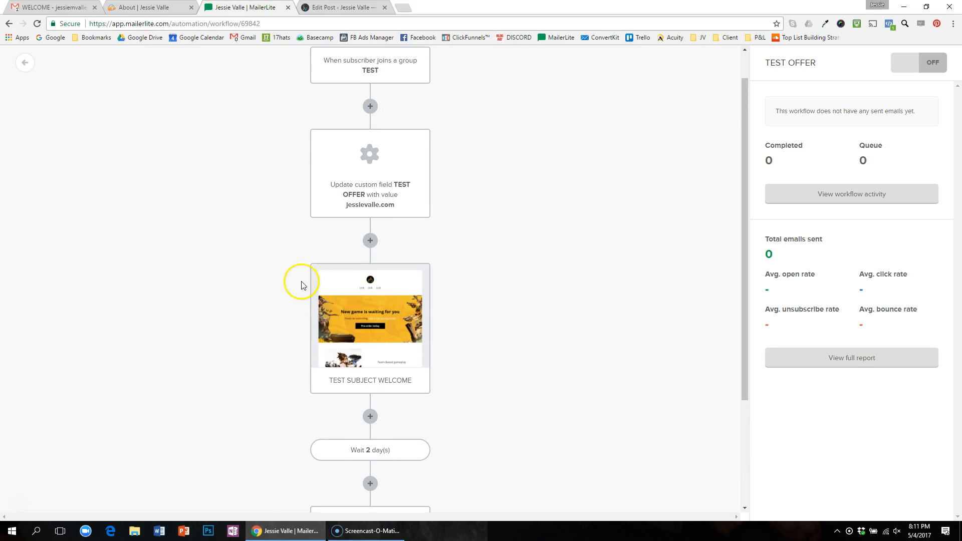
scroll(296, 273, down, 2)
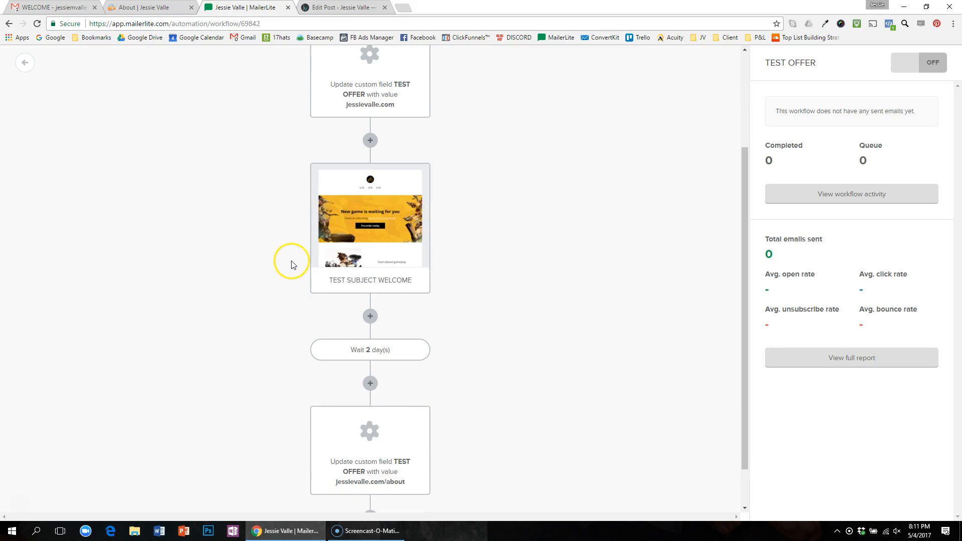
scroll(293, 263, down, 1)
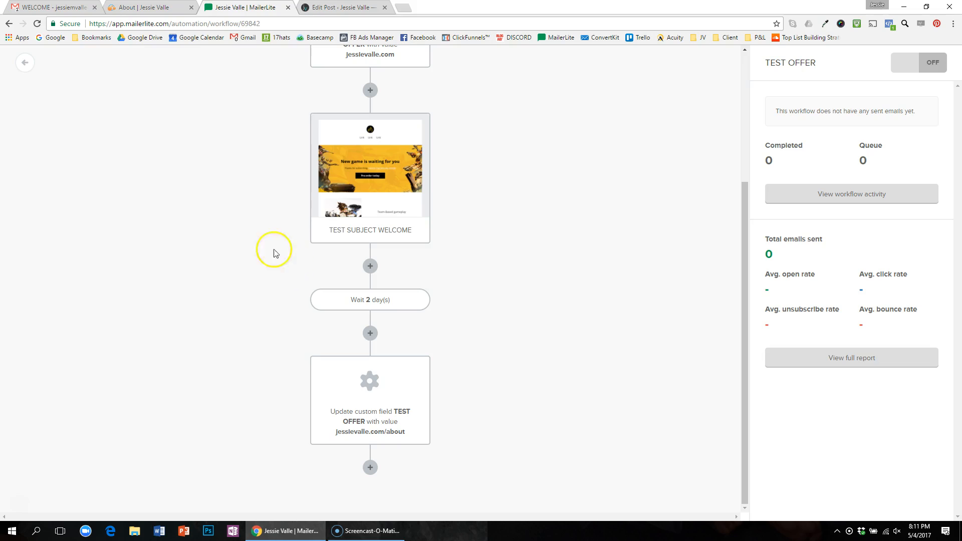
Step: Recheck the "This" link in Gmail's WELCOME email, then return to the TEST OFFER workflow in MailerLite
click(37, 7)
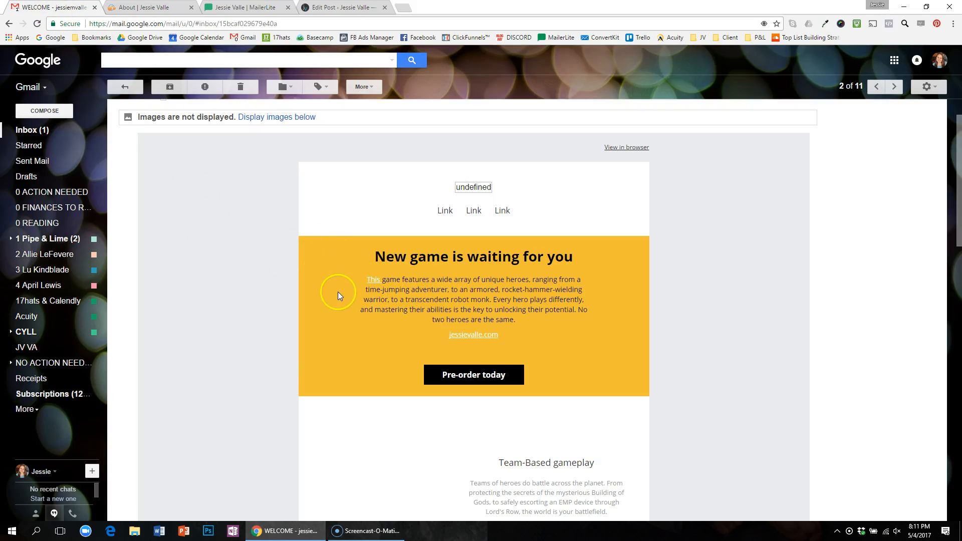
scroll(284, 264, up, 1)
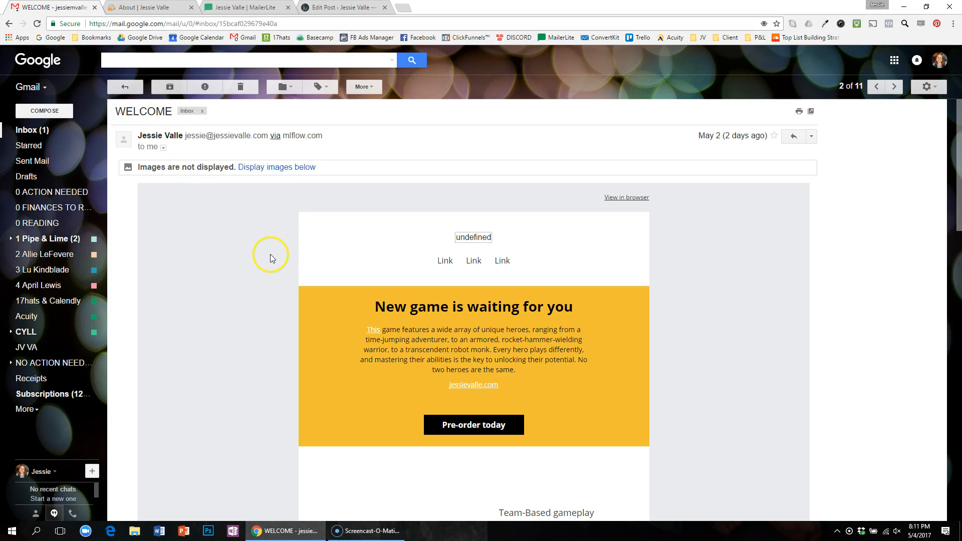
scroll(269, 253, down, 1)
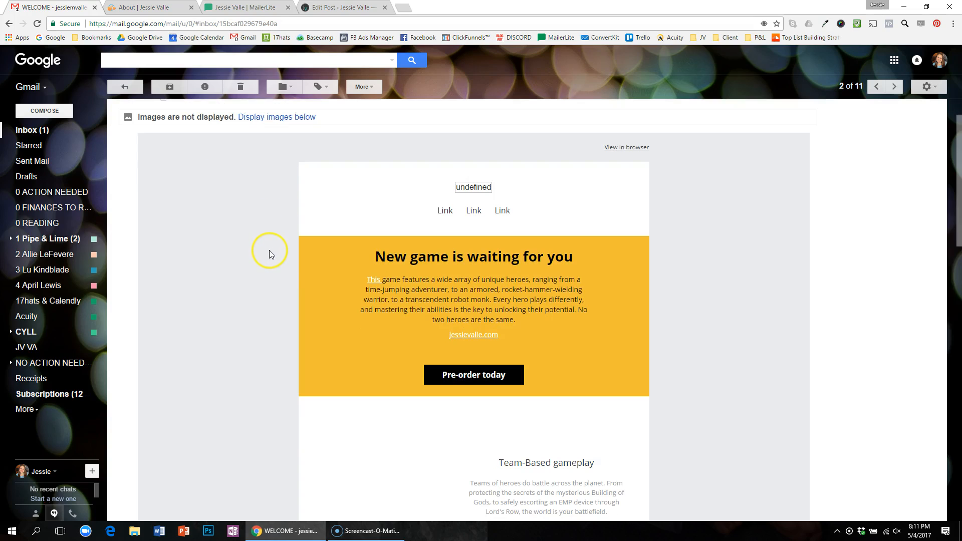
click(378, 283)
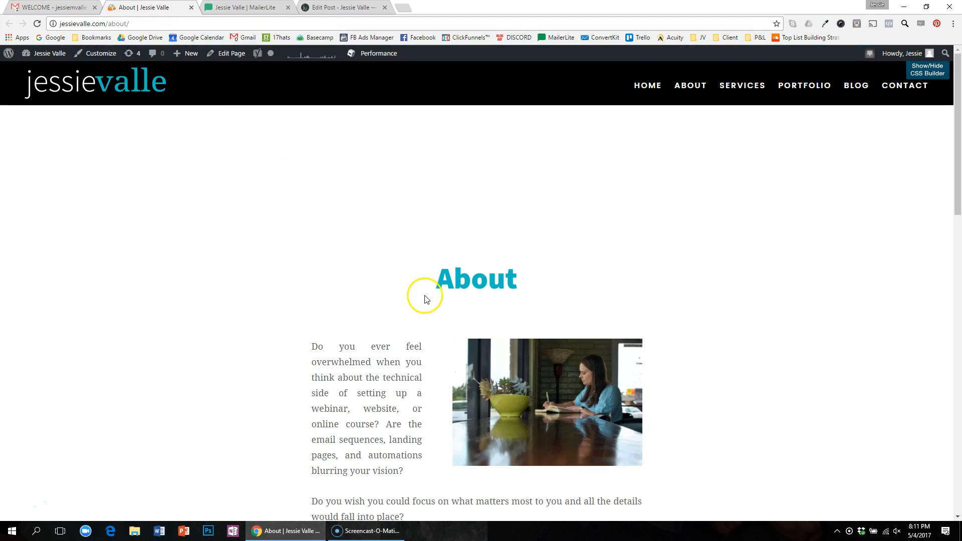
click(341, 7)
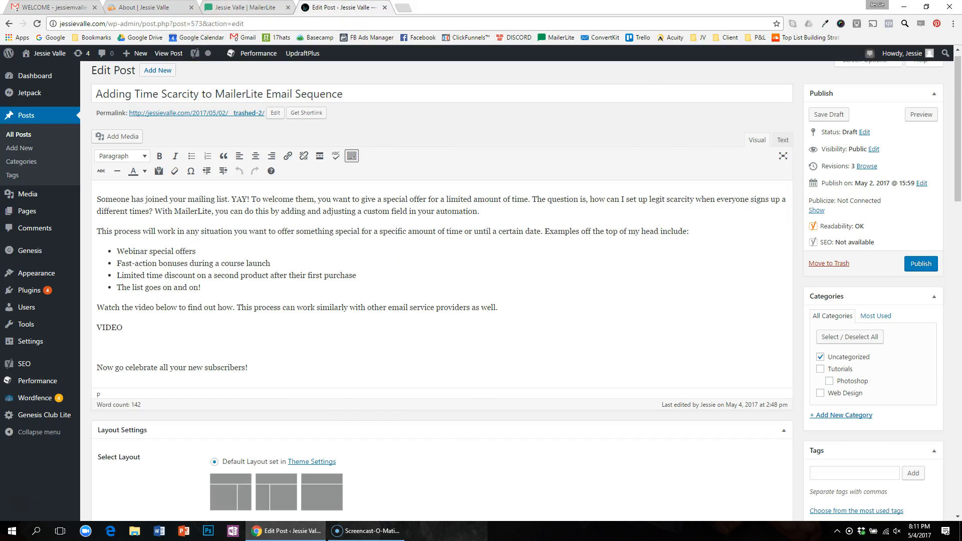
click(245, 7)
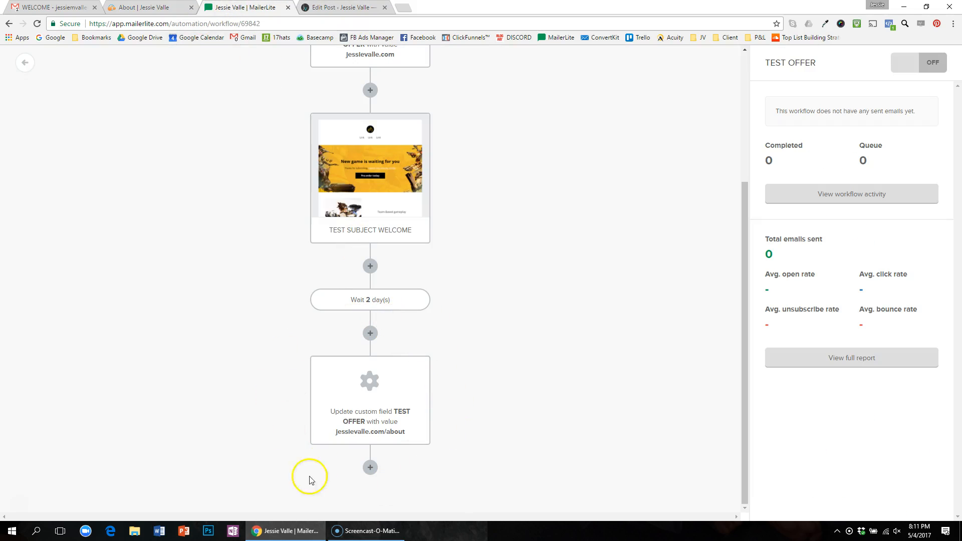